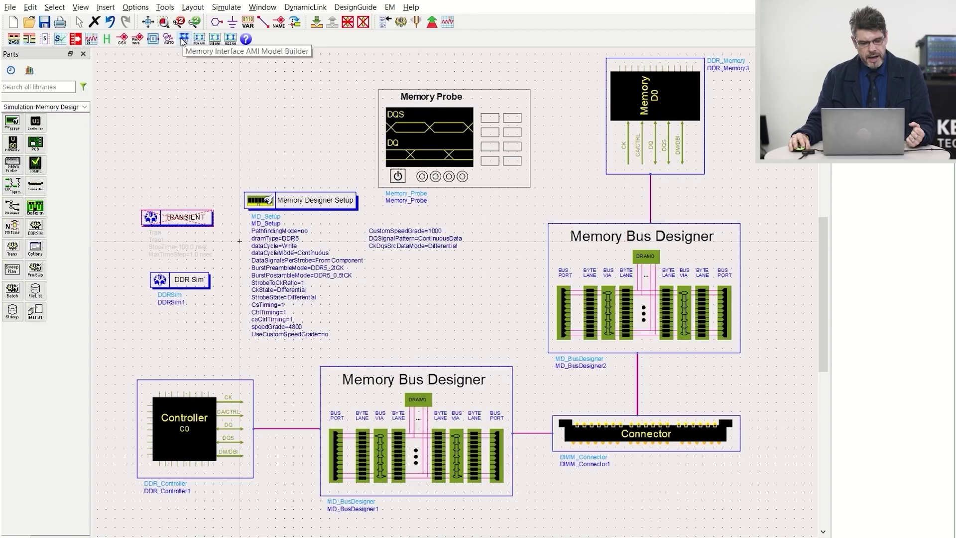
Create a new AMI model folder 'test' as an NRZ Rx DRAM model in the Model Builder
click(182, 39)
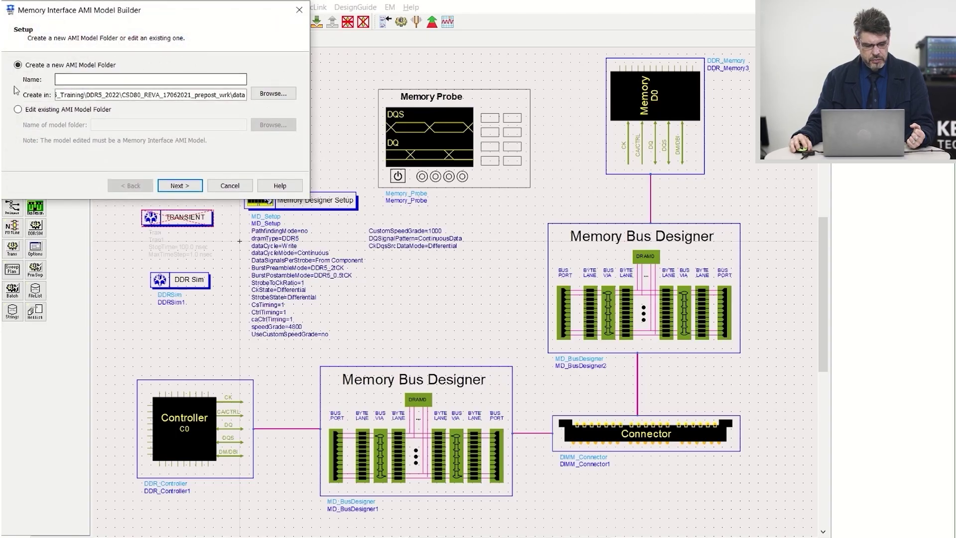
click(56, 75)
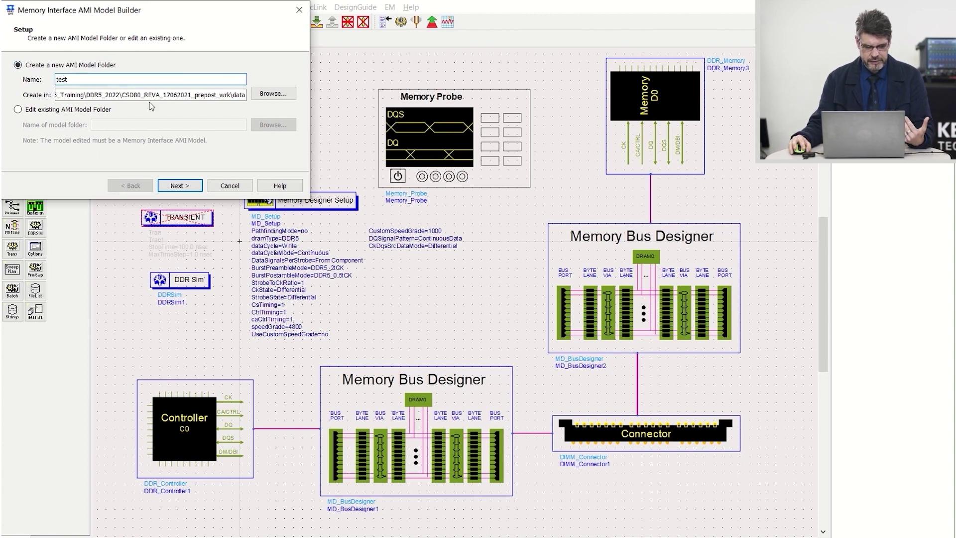
click(173, 184)
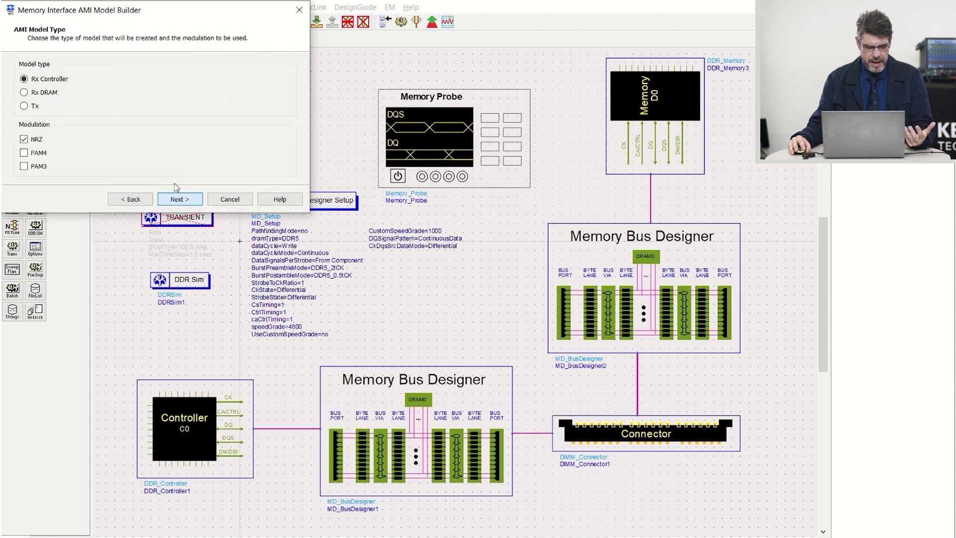
click(25, 93)
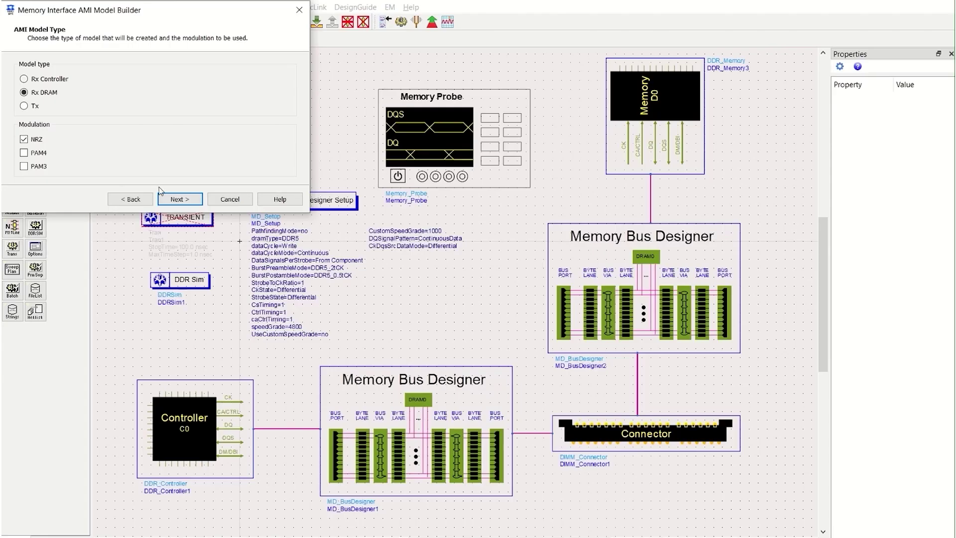
click(178, 199)
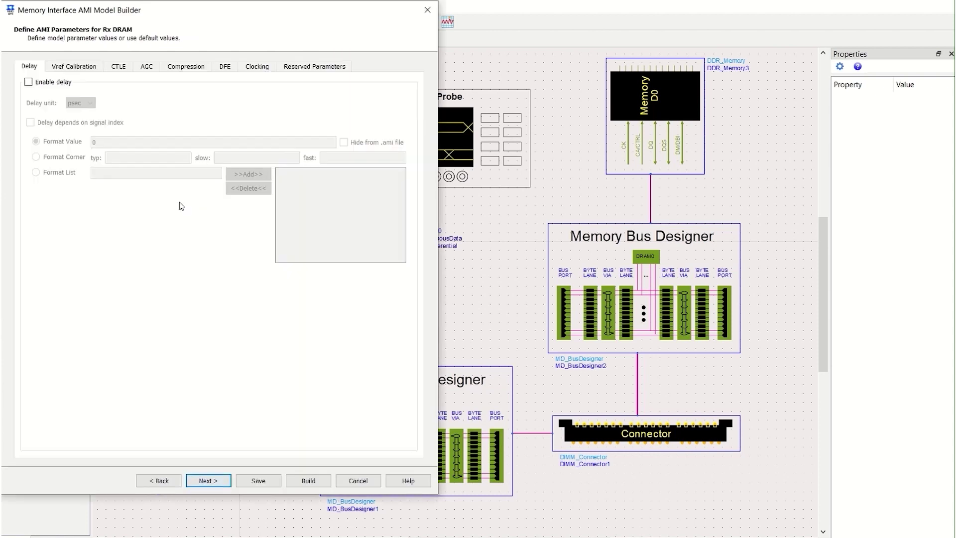
Review the Vref Calibration, CTLE, AGC, Compression and Clocking tabs, ending on DFE with taps 0.02, -0.01, -0.005
click(54, 70)
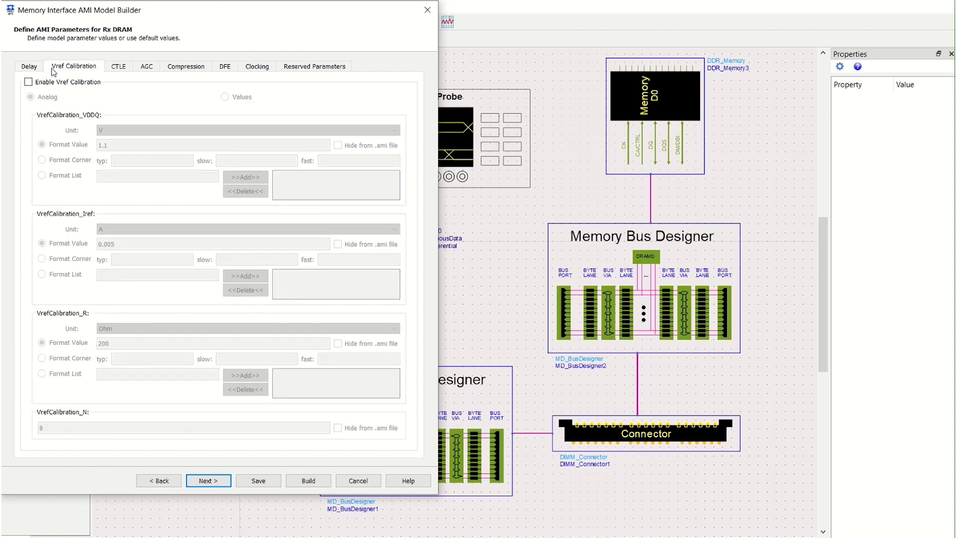
click(118, 67)
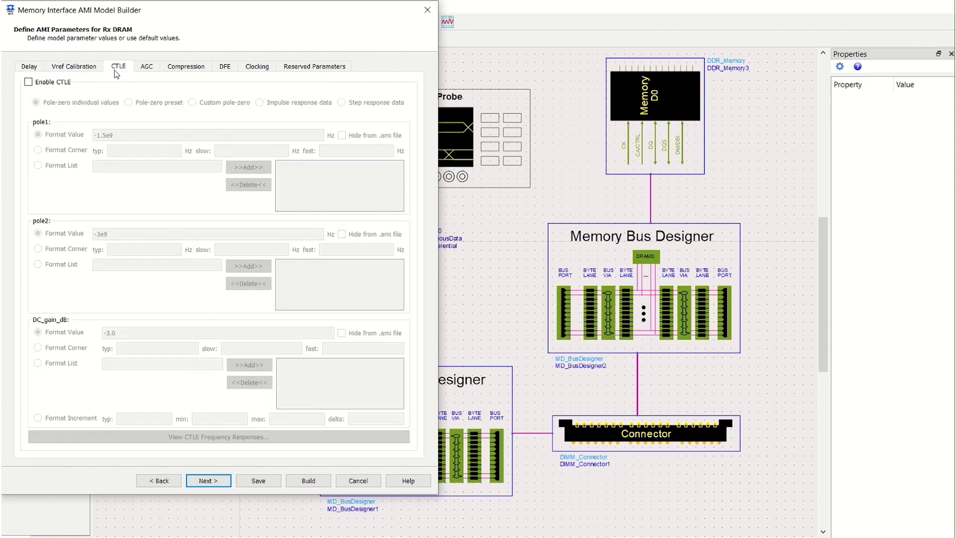
click(148, 73)
click(174, 74)
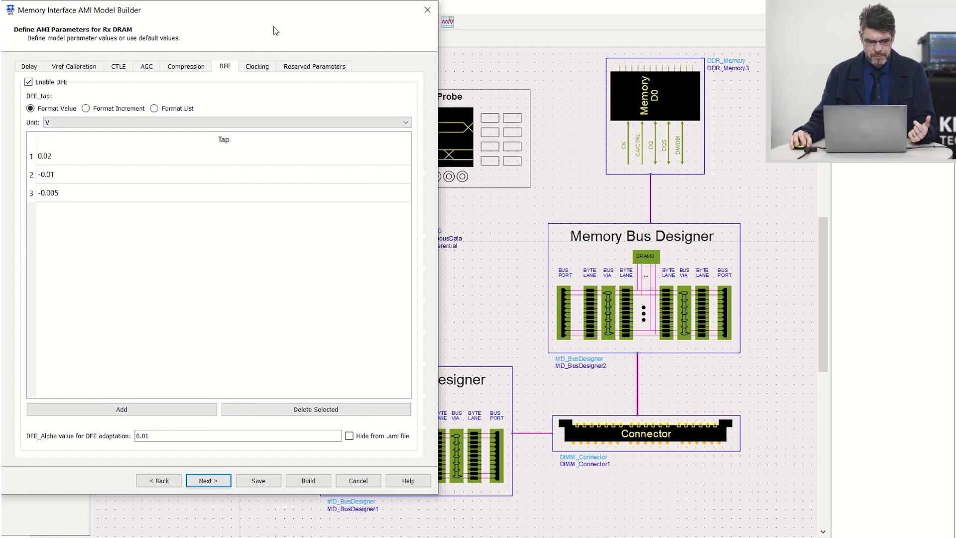
click(257, 68)
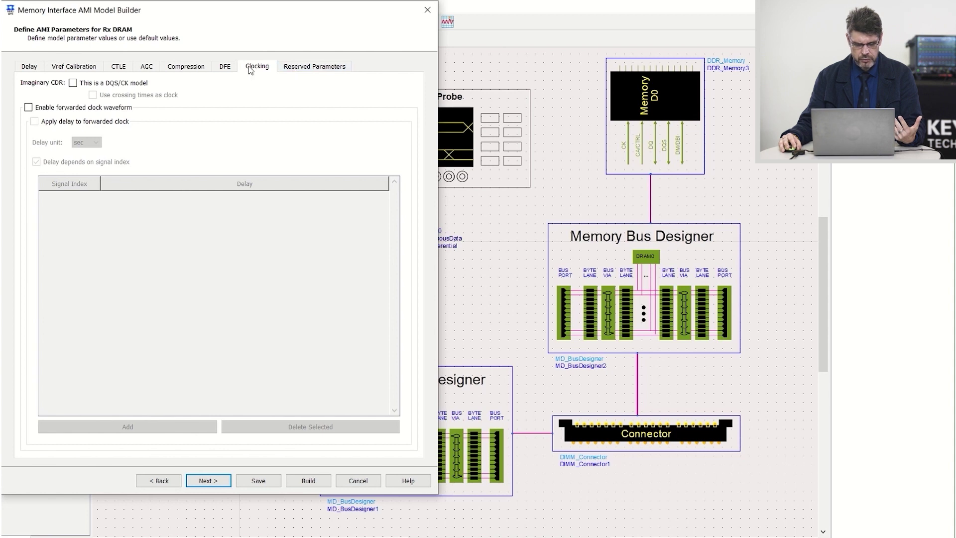
click(225, 67)
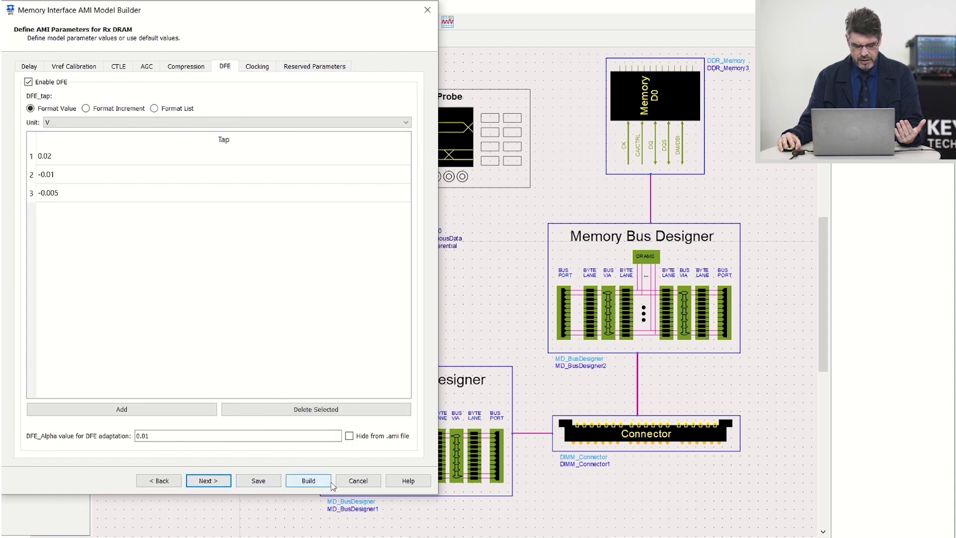
Save the test model's parameters and build test.ami, test.ibs, test.cfg and test_x64.dll
click(265, 482)
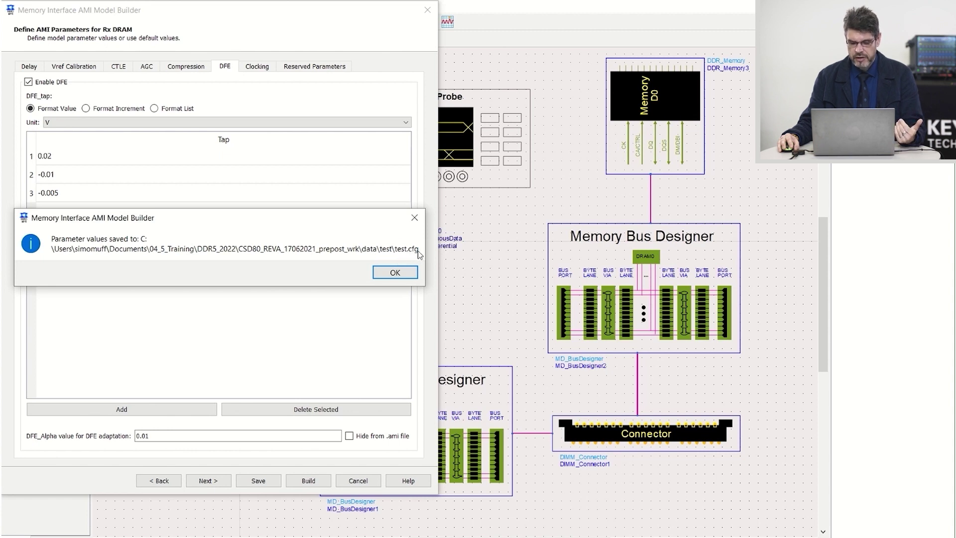
click(395, 273)
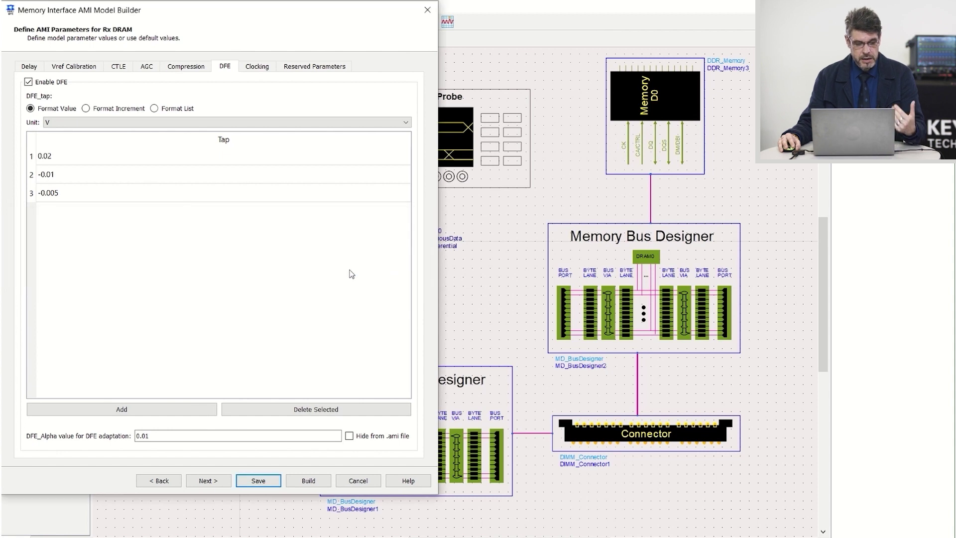
click(308, 480)
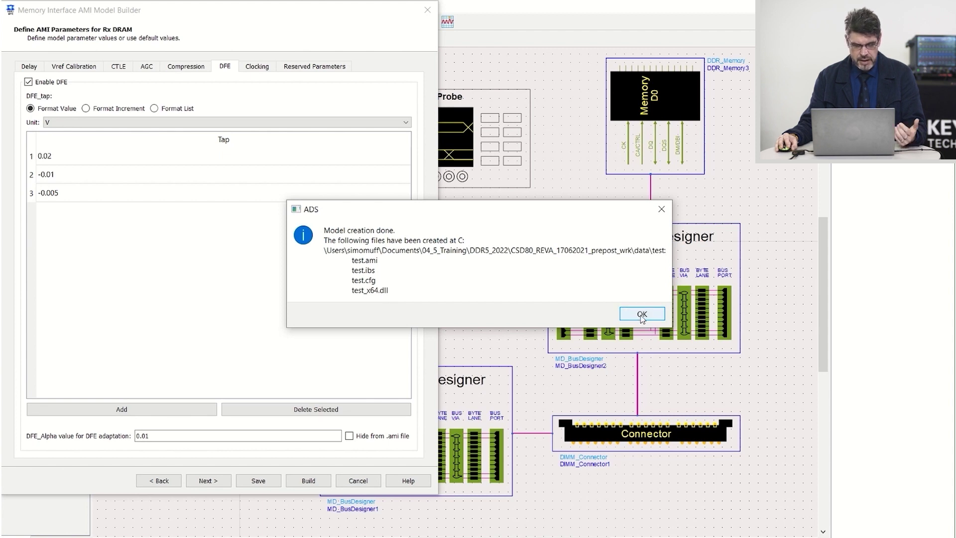
click(642, 315)
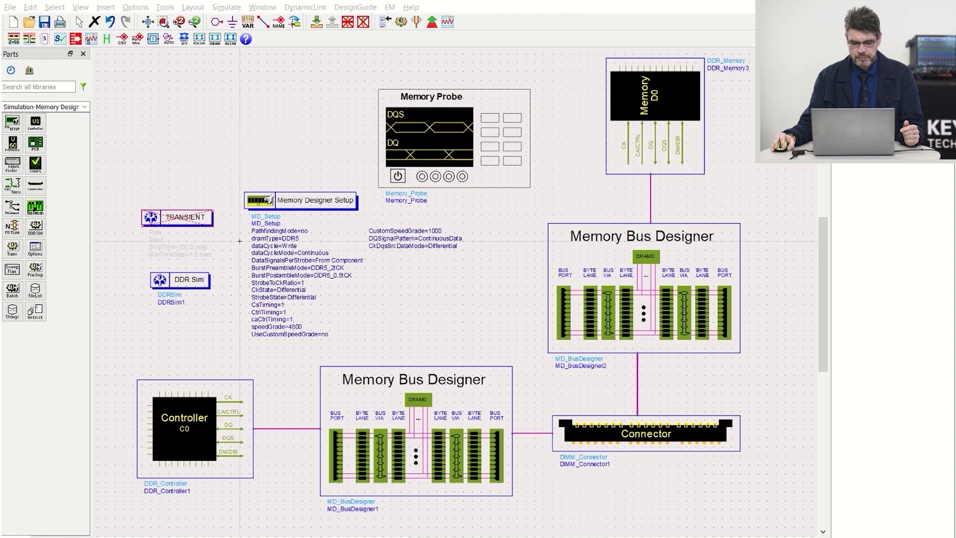
Select the two Memory Bus Designer blocks, the Connector and the DDR_Memory component in the schematic
click(352, 393)
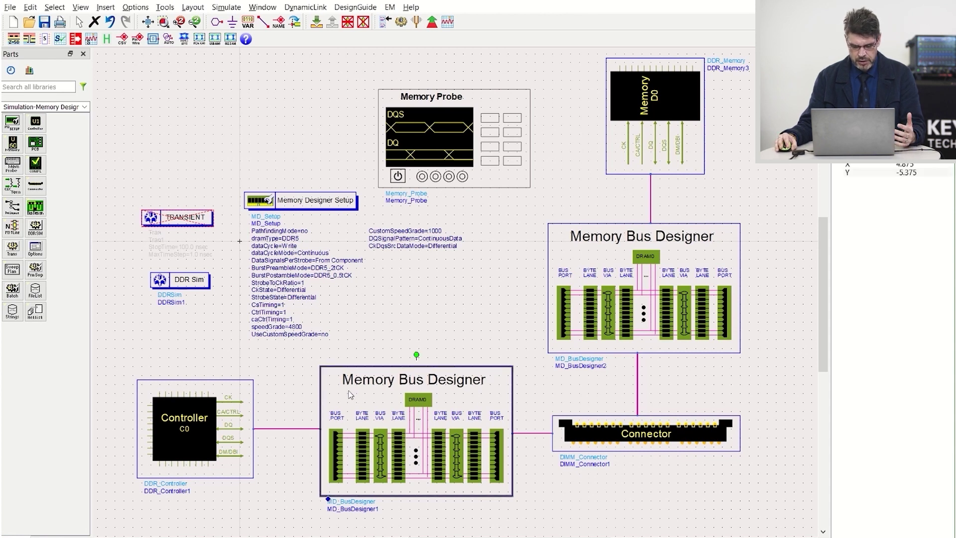
click(584, 432)
click(602, 326)
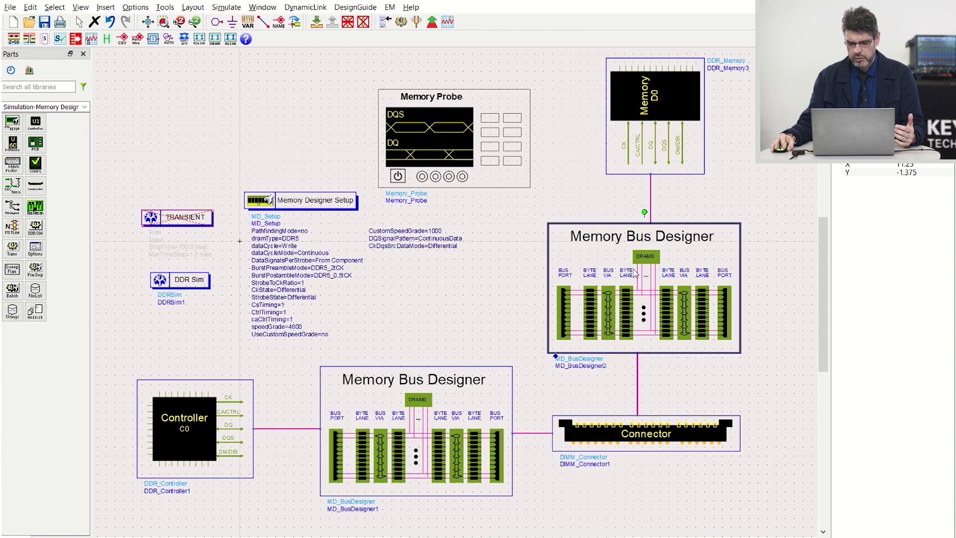
click(653, 150)
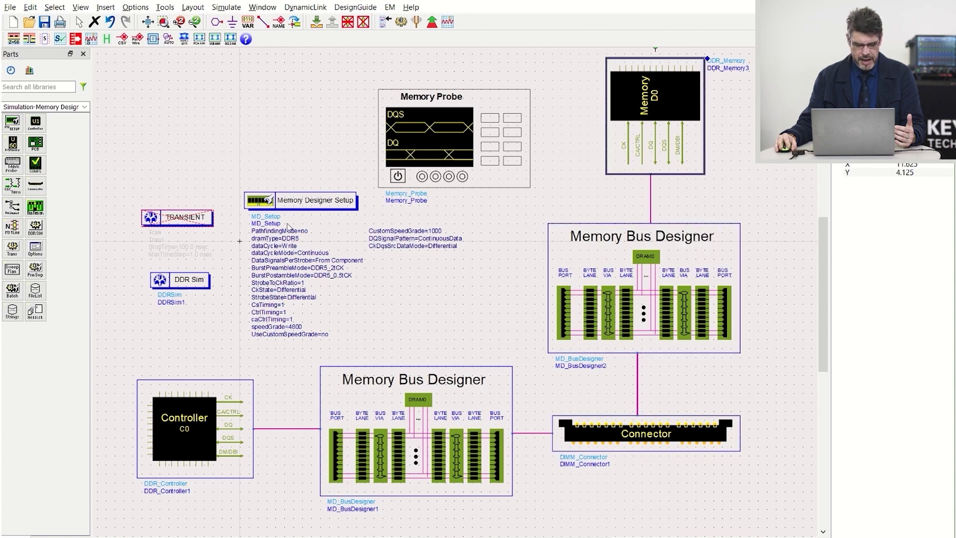
Change the Memory Designer Setup speed grade from 4800 to 6400
double_click(290, 213)
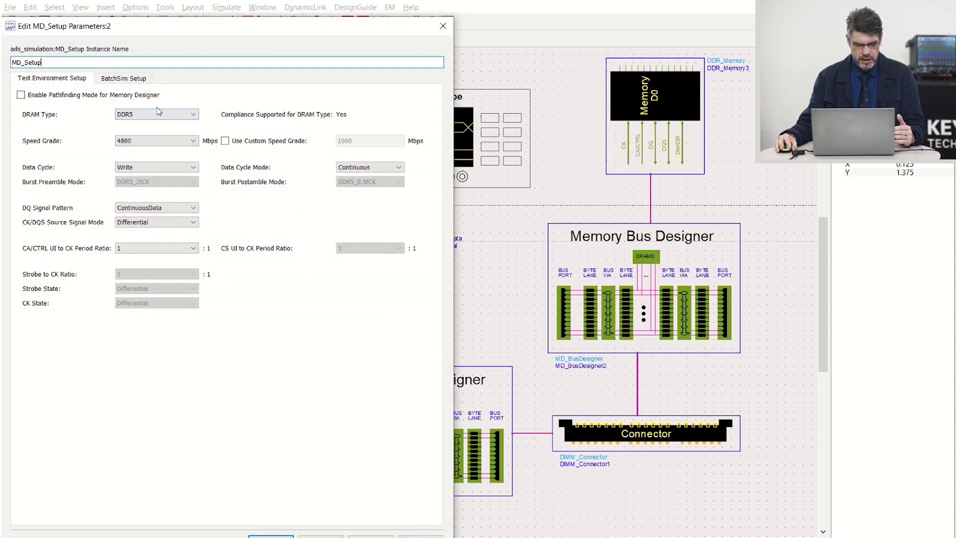
click(155, 140)
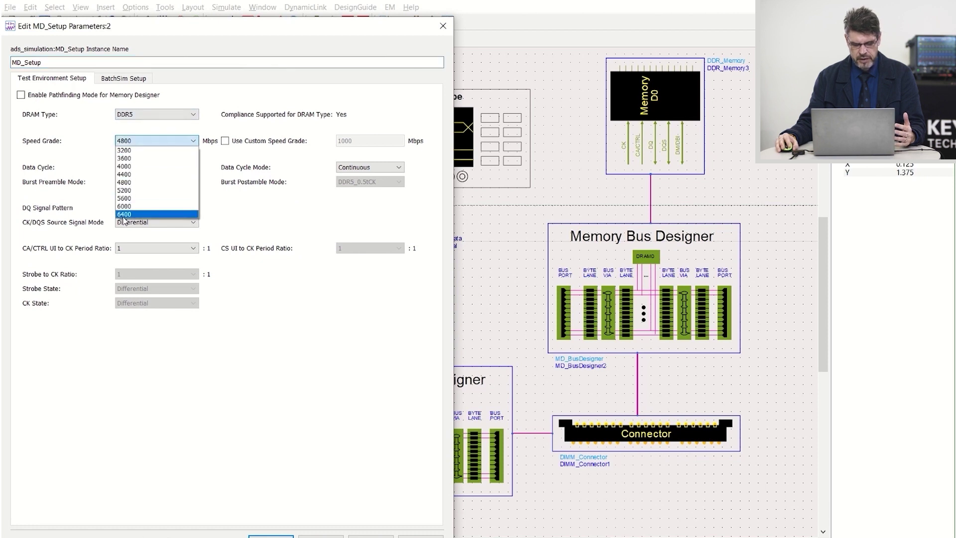
click(125, 219)
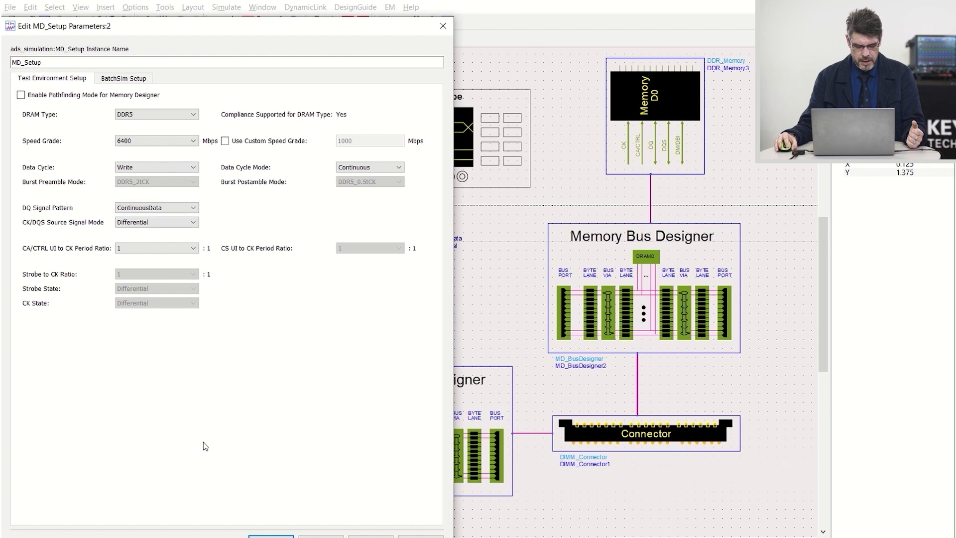
click(271, 536)
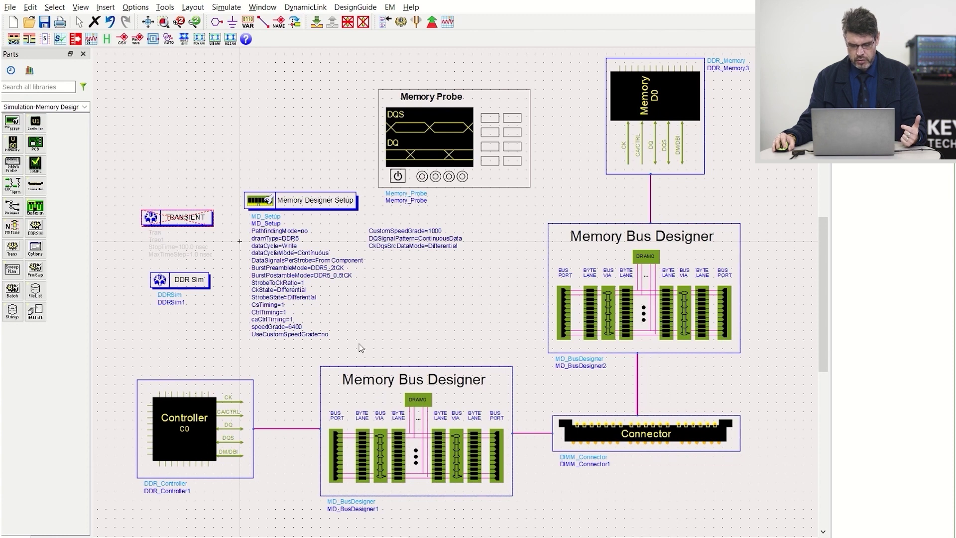
double_click(672, 97)
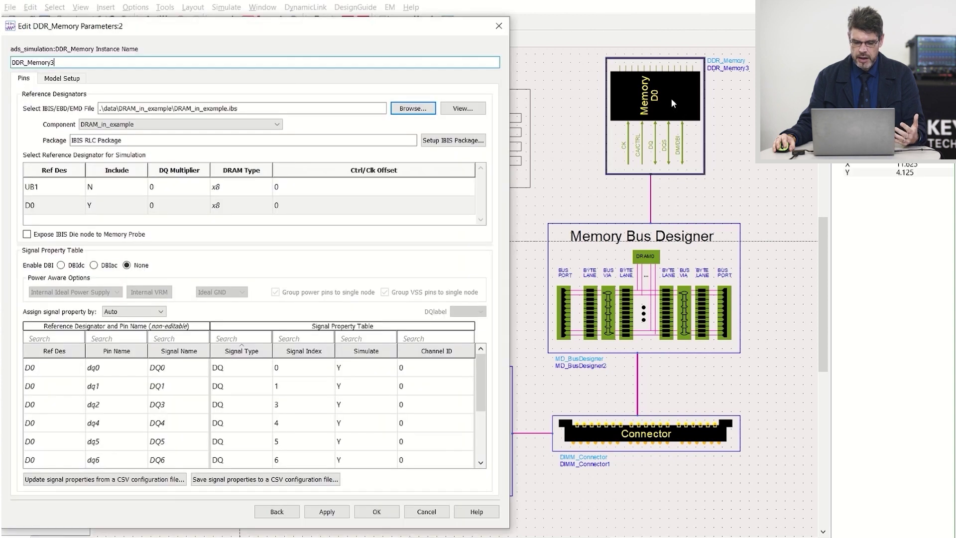
drag(254, 111, 174, 108)
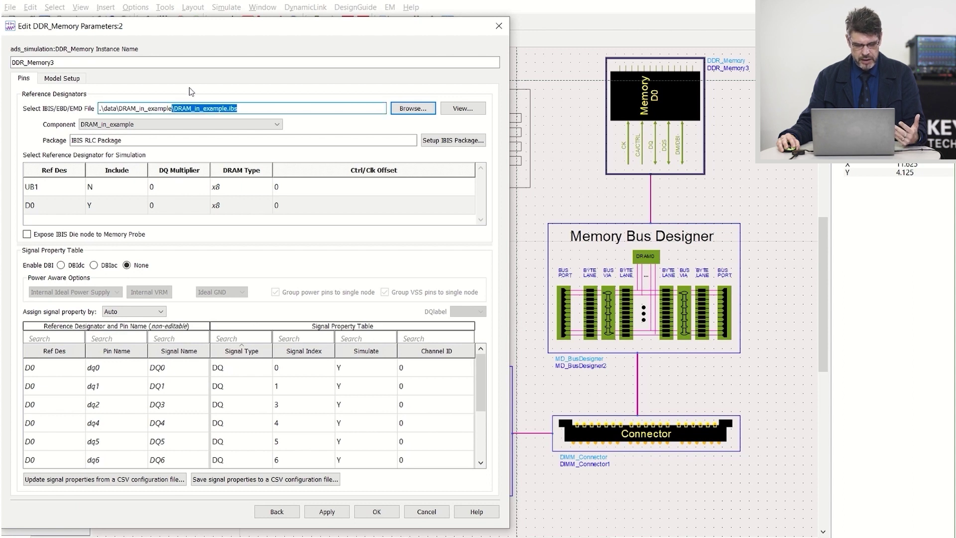
click(424, 512)
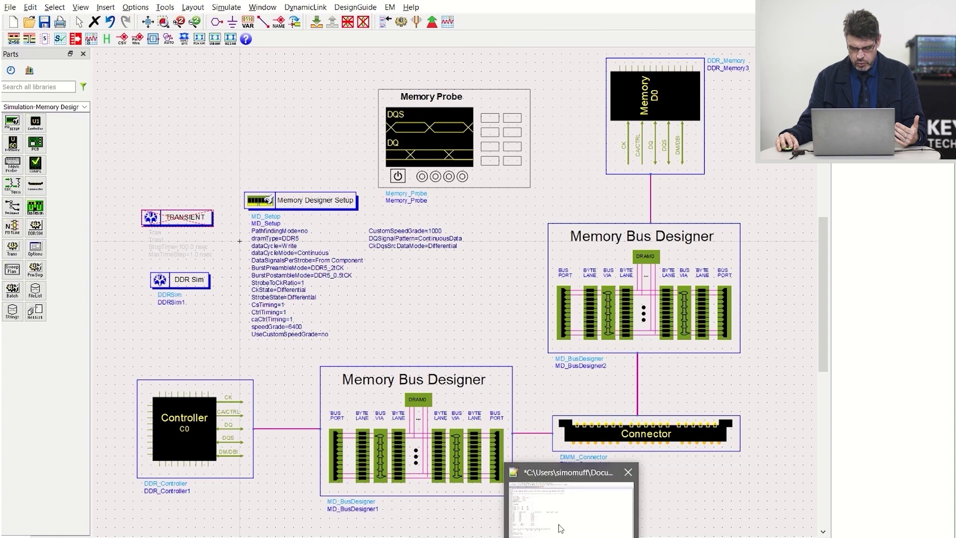
click(573, 498)
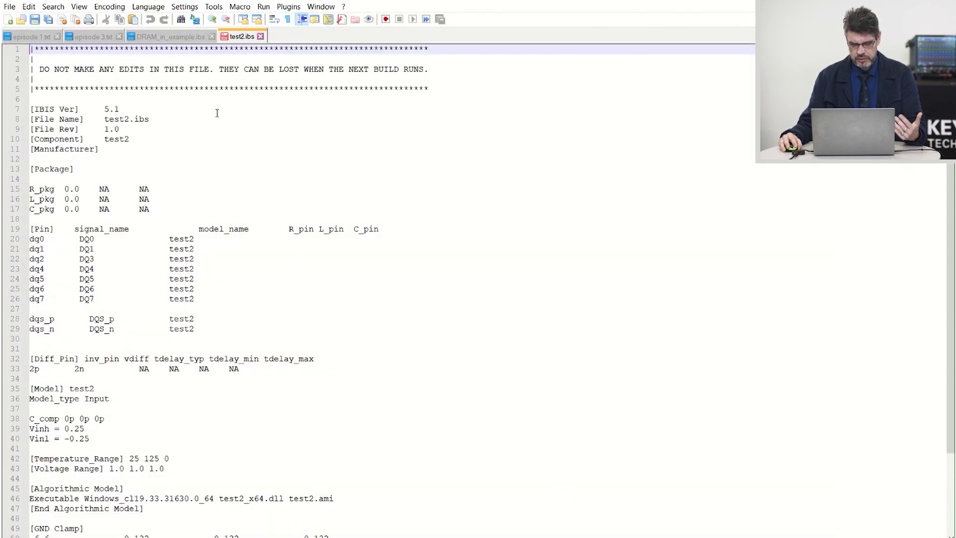
In test2.ibs, highlight the IBIS file name entry and the dq/dqs pin list
click(131, 109)
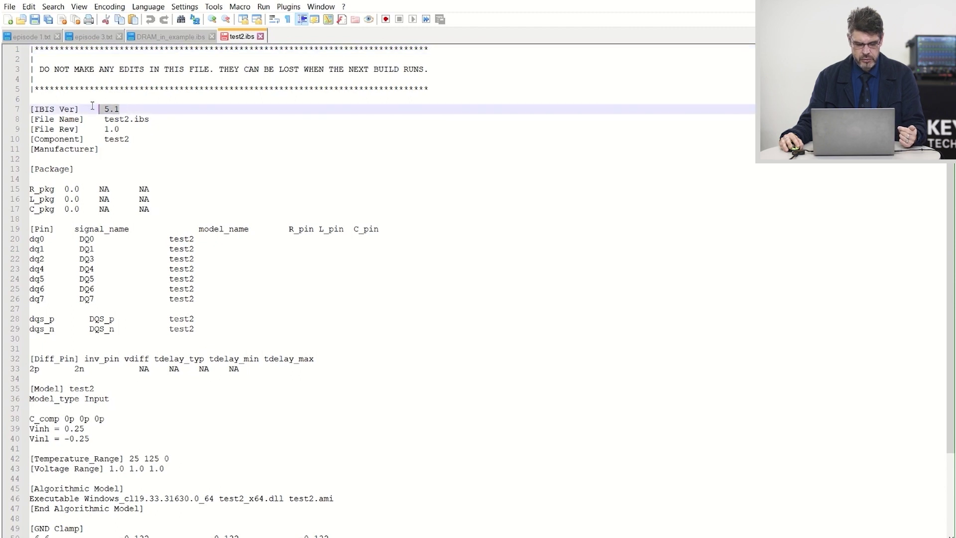
drag(150, 119, 84, 118)
scroll(229, 164, down, 2)
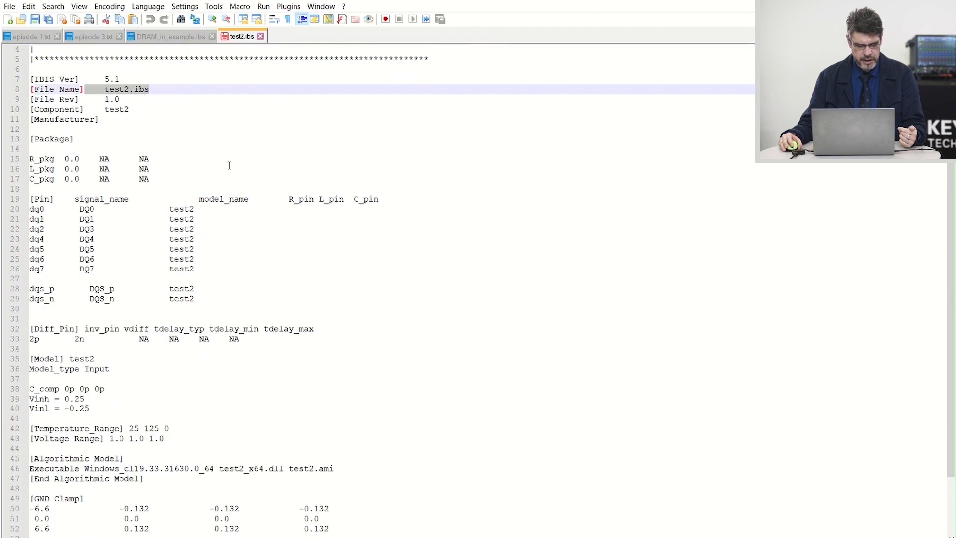
drag(31, 178, 213, 268)
click(198, 200)
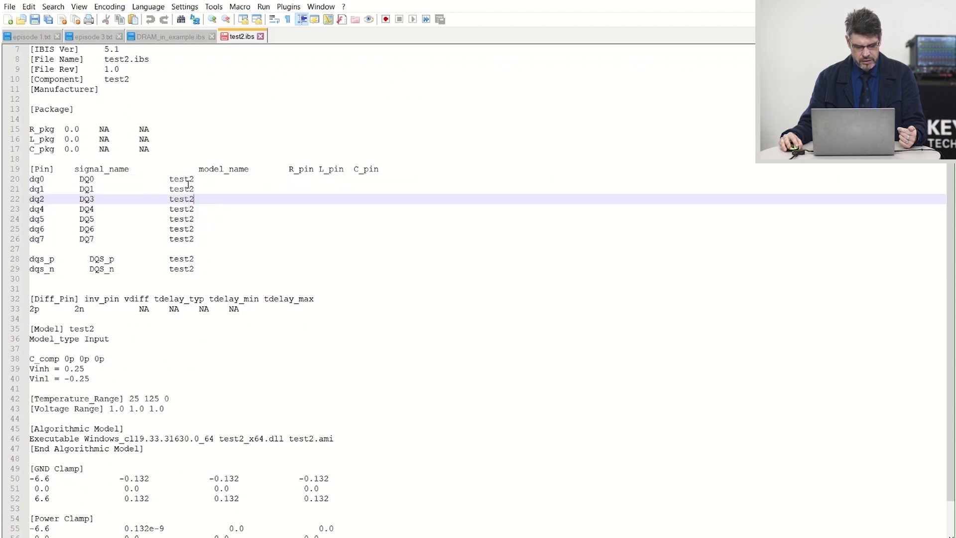
scroll(133, 311, down, 1)
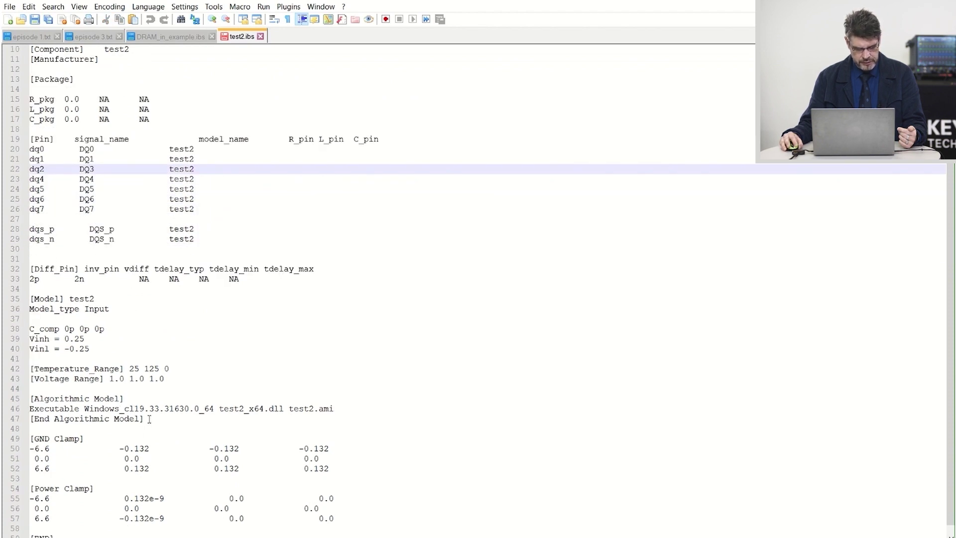
Highlight the [Algorithmic Model] block and its test2.ami file reference
drag(149, 419, 31, 398)
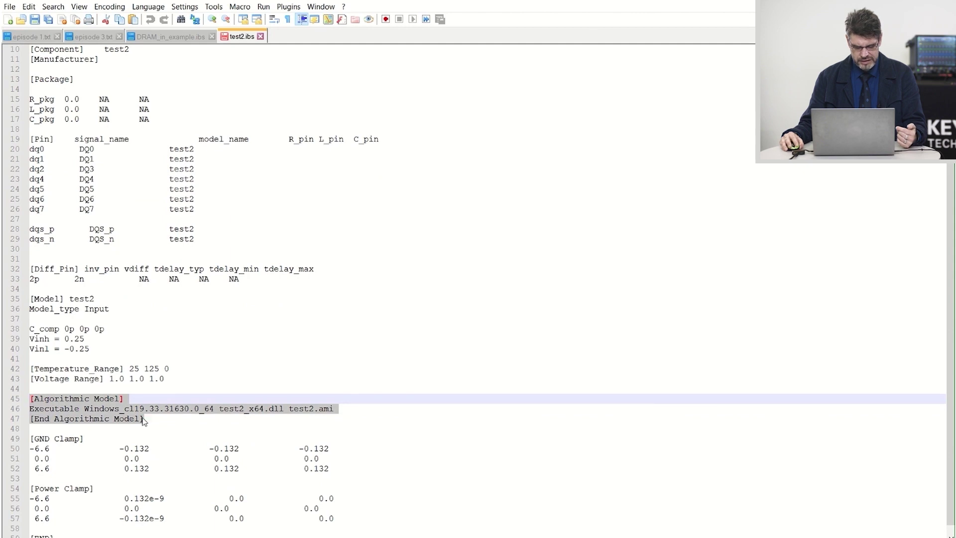
click(265, 413)
drag(338, 411, 287, 411)
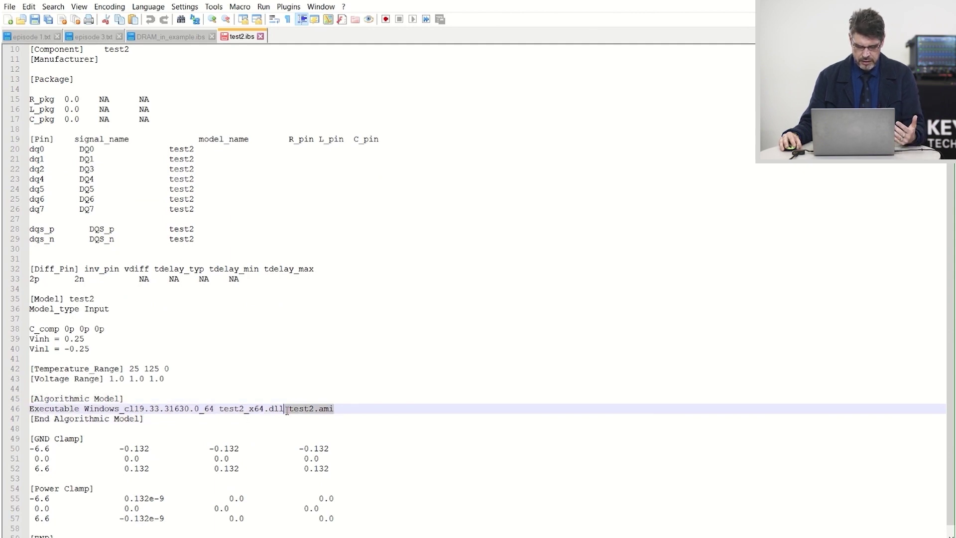
click(196, 180)
scroll(235, 191, up, 2)
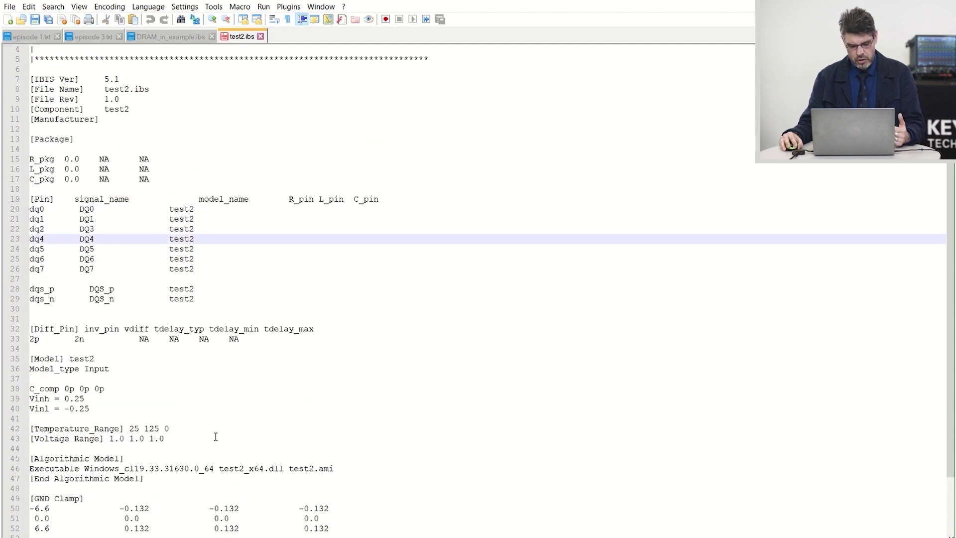
drag(150, 483, 19, 457)
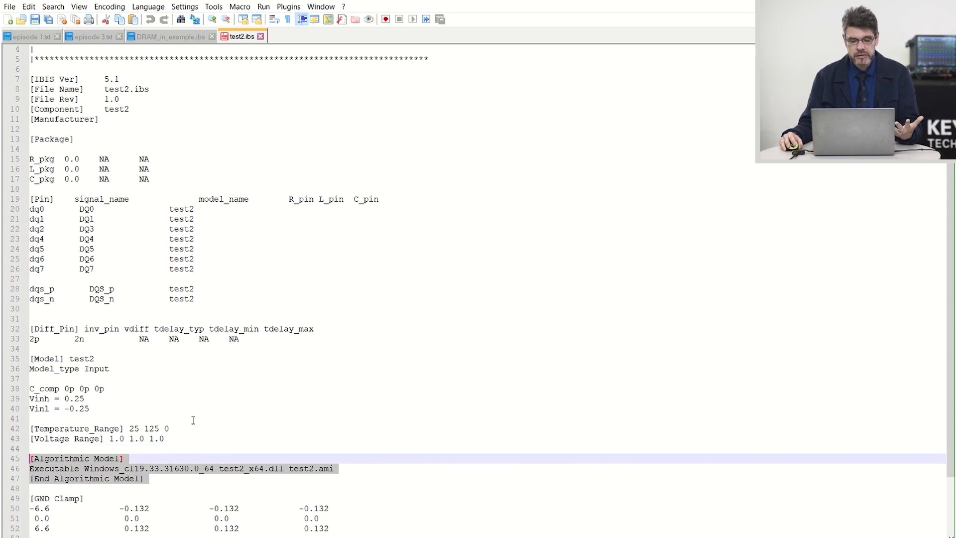
click(202, 300)
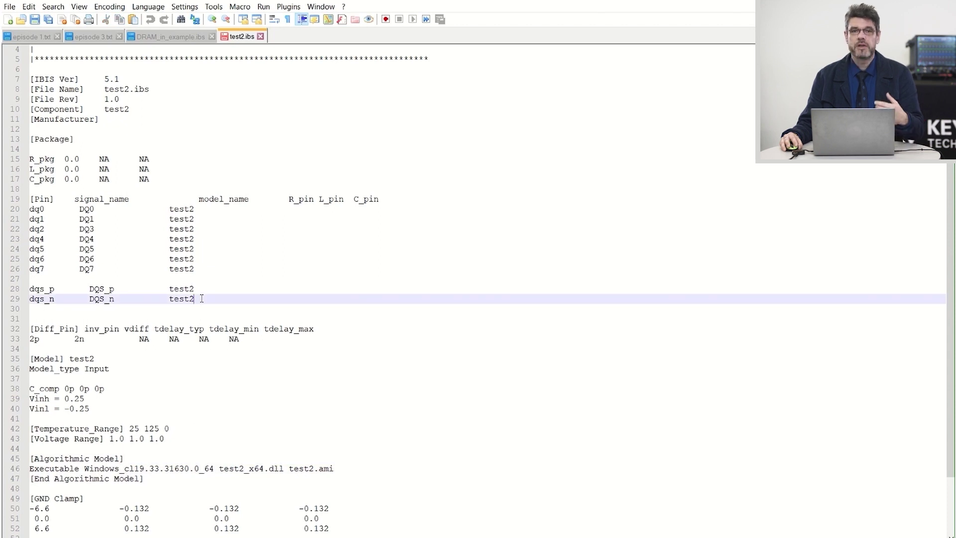
Select the pins using model test2, then open the DDR_Memory component's parameter editor in ADS
drag(203, 299, 30, 210)
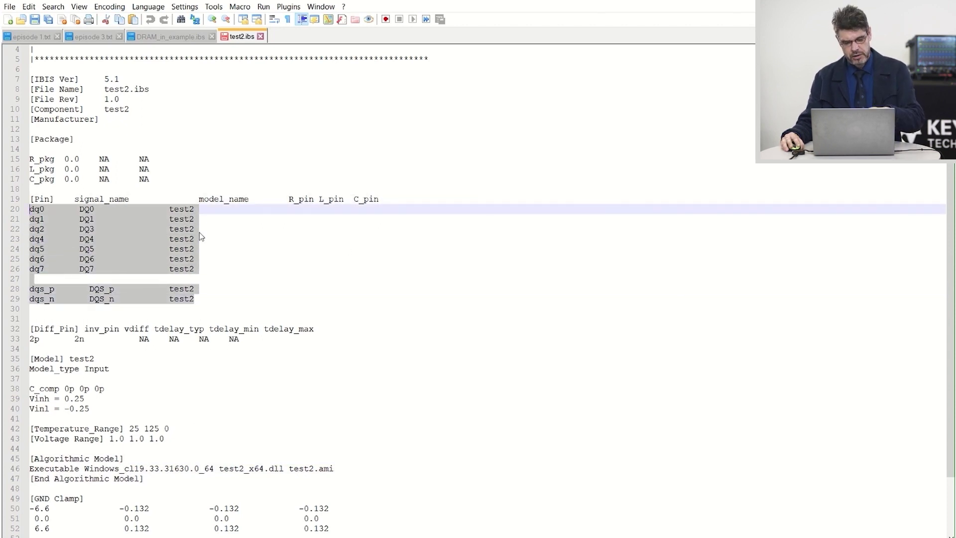
mouse_move(510, 4)
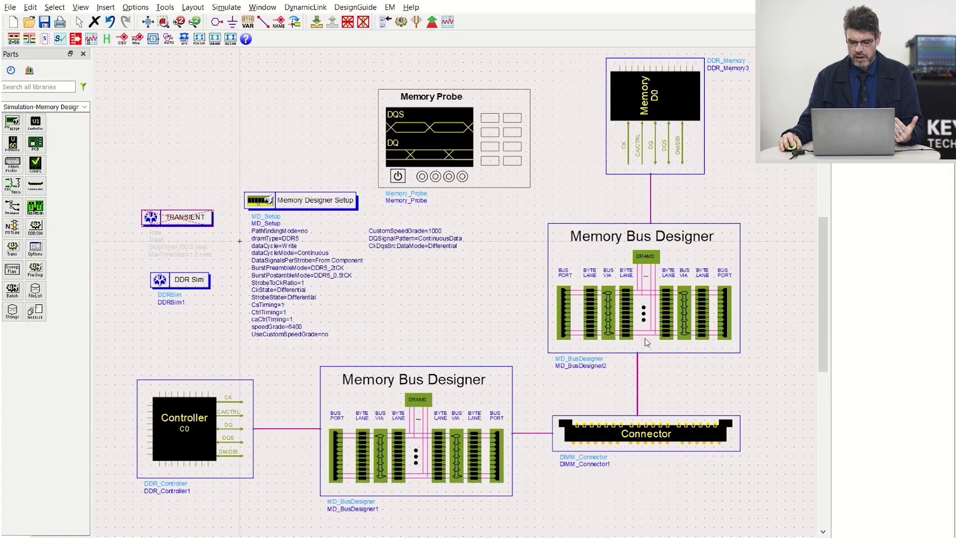
double_click(672, 161)
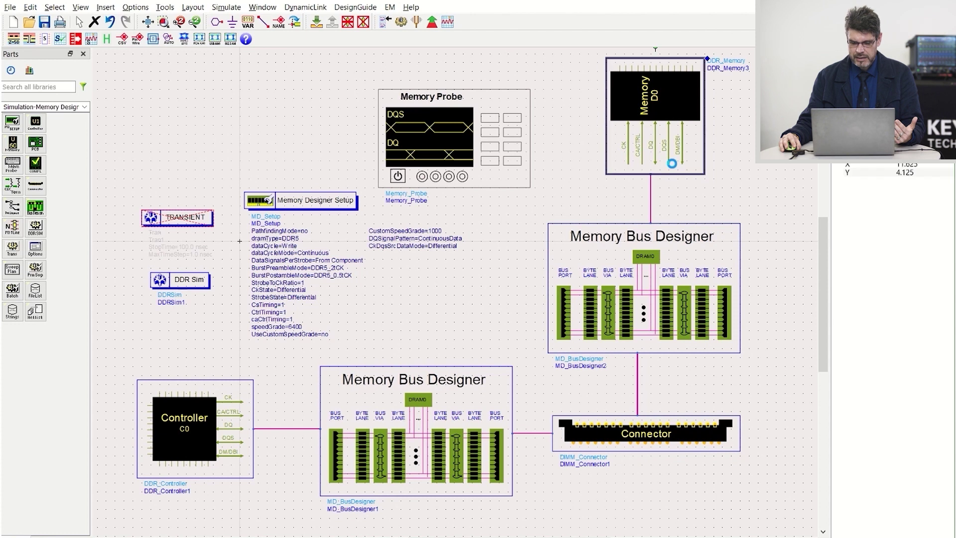
For memory D0, enable simulation on every signal from dq0 through dqs_p
click(271, 105)
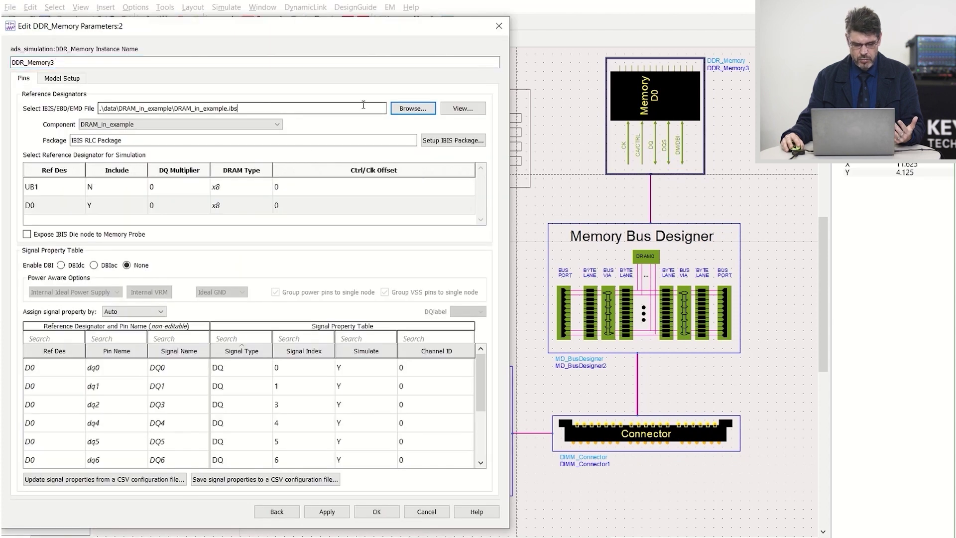
click(58, 212)
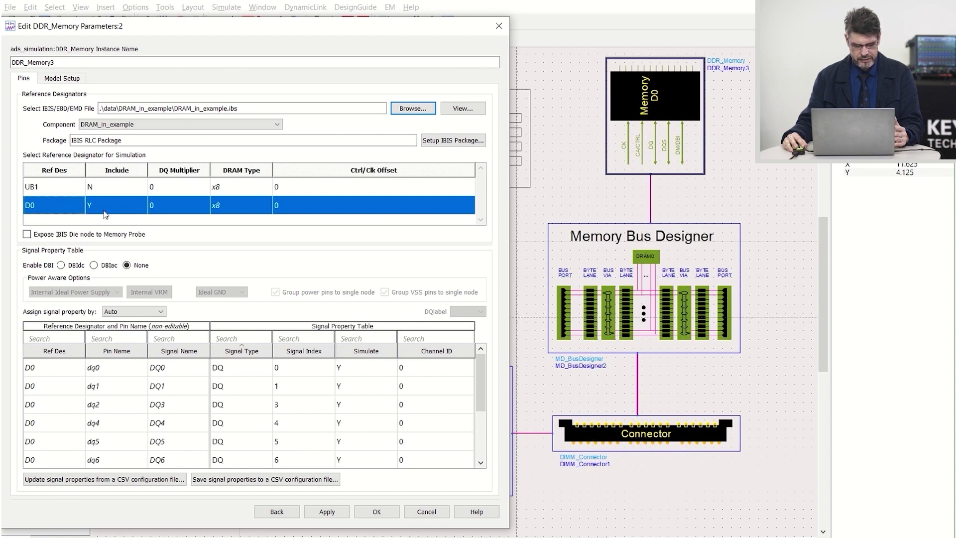
click(357, 363)
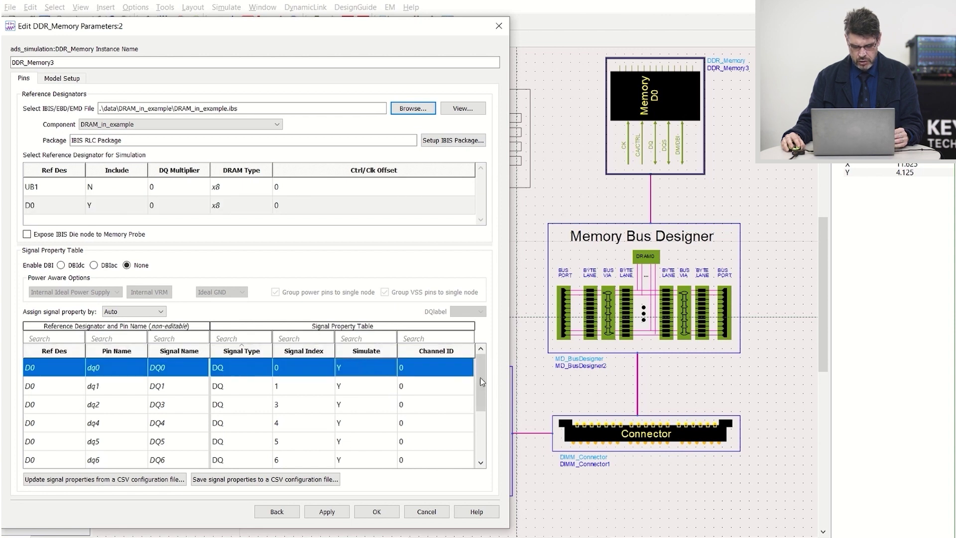
drag(482, 382, 467, 445)
shift+click(347, 461)
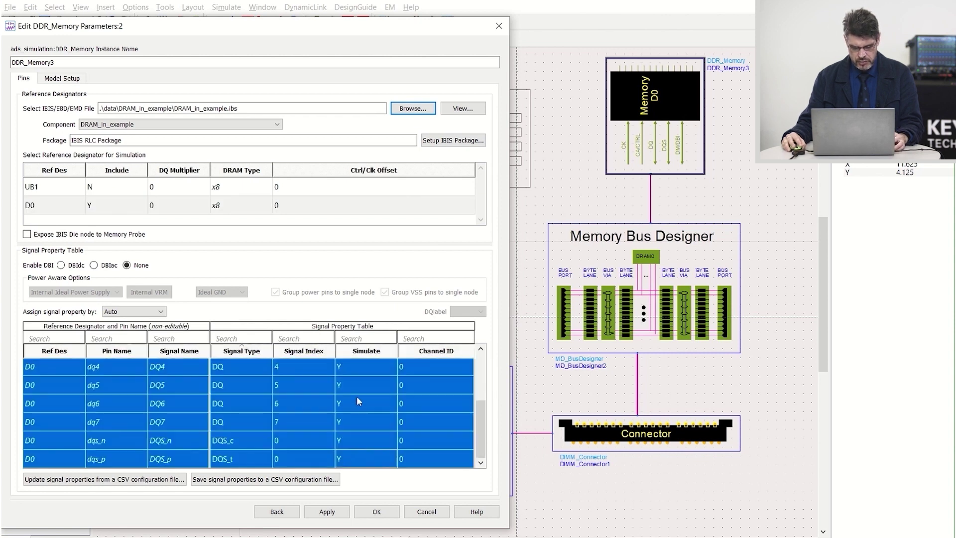
right_click(356, 399)
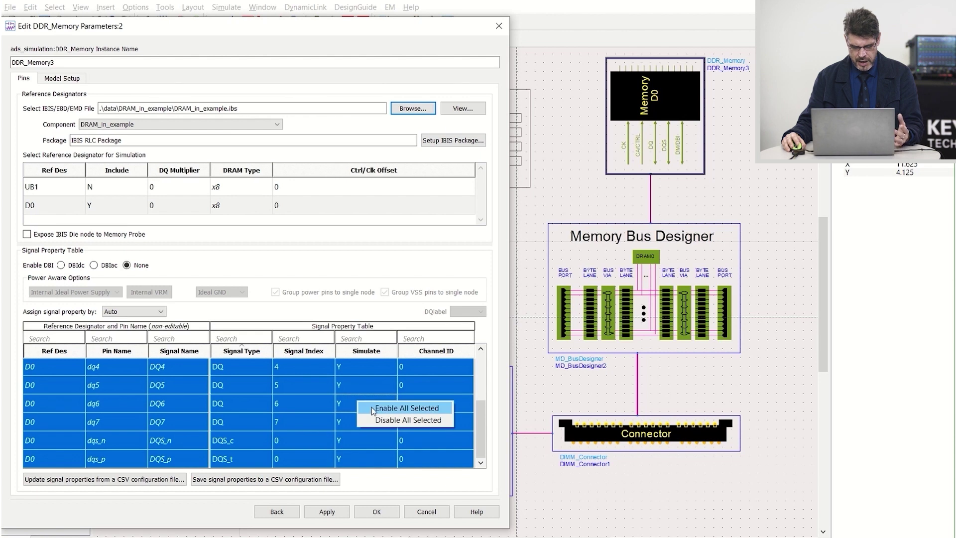
click(359, 379)
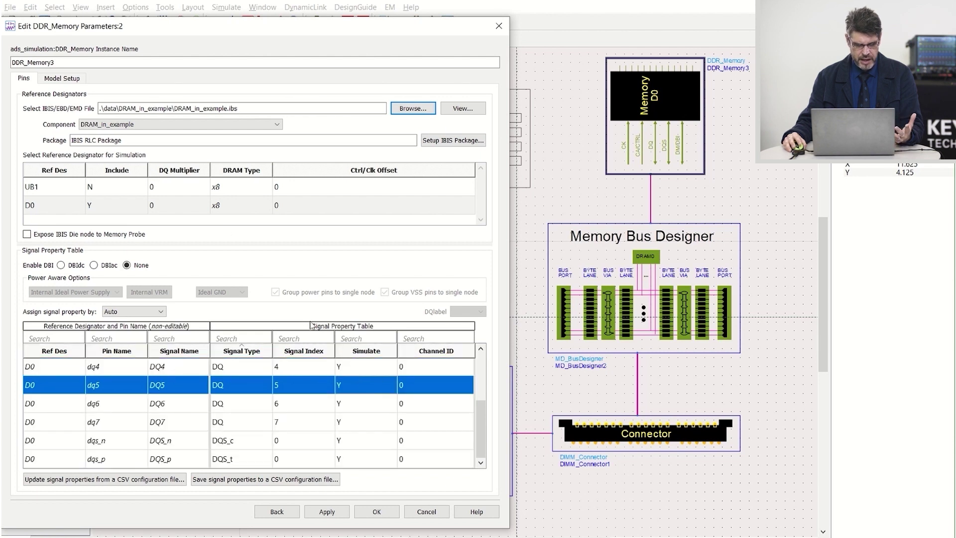
click(56, 80)
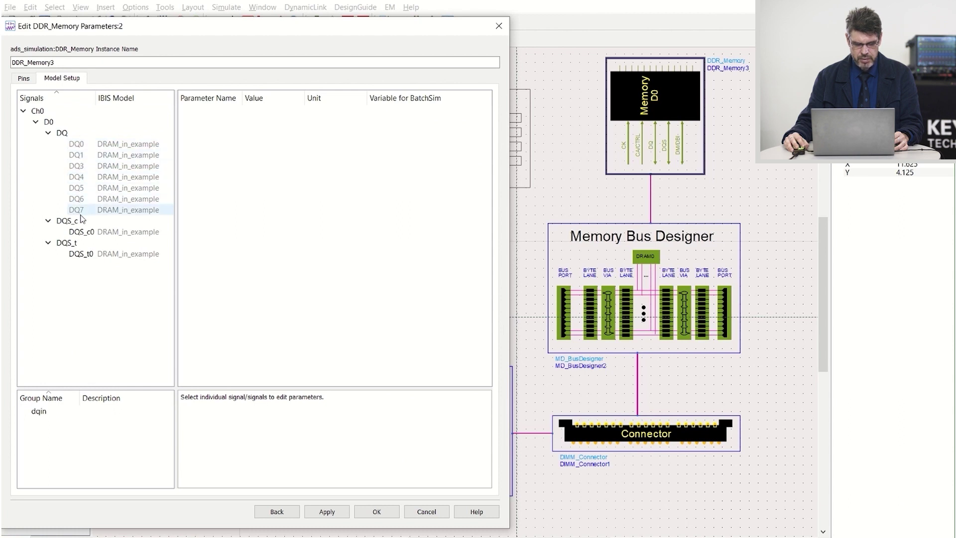
Check dqin's Model_Specific DFE_Taps values 0.02, -0.01, -0.005, then close the memory parameters with OK
click(42, 412)
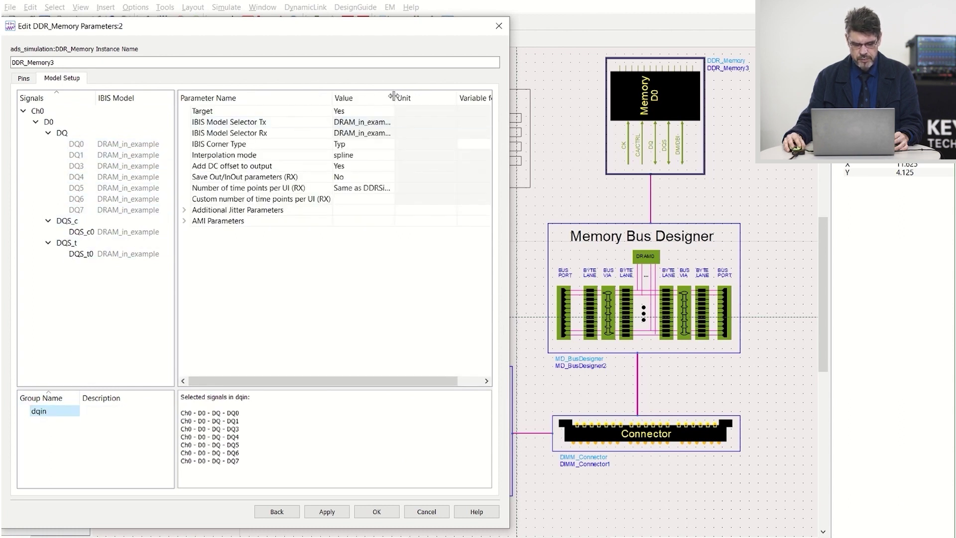
drag(394, 96, 465, 98)
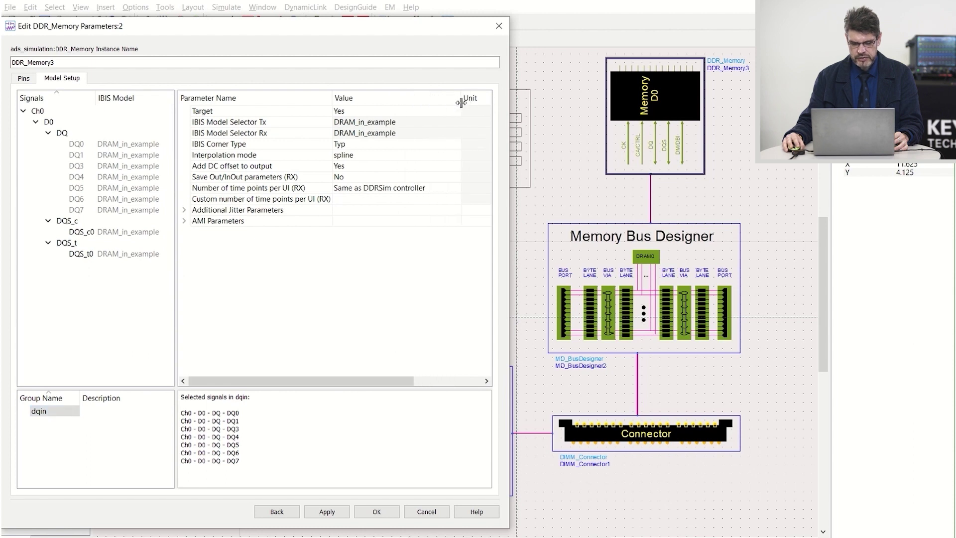
click(184, 222)
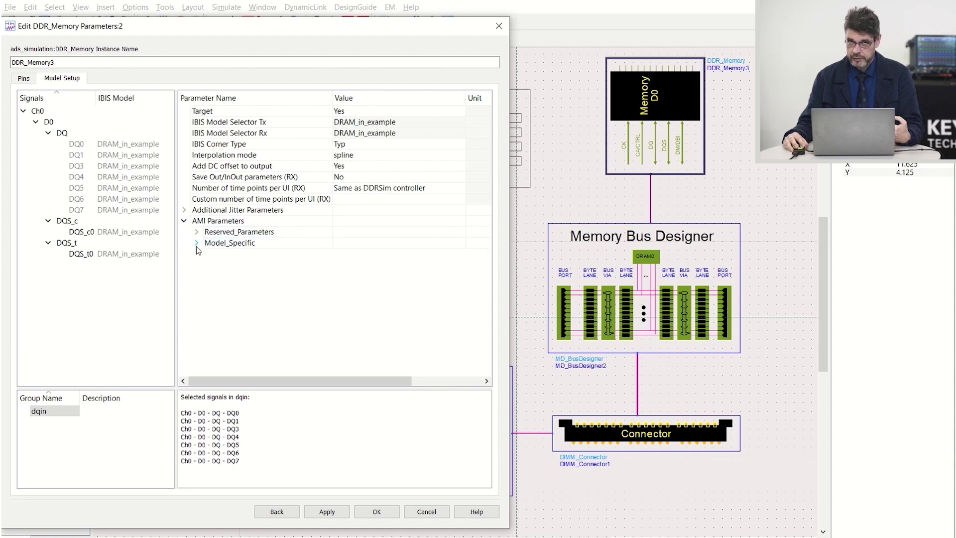
click(196, 246)
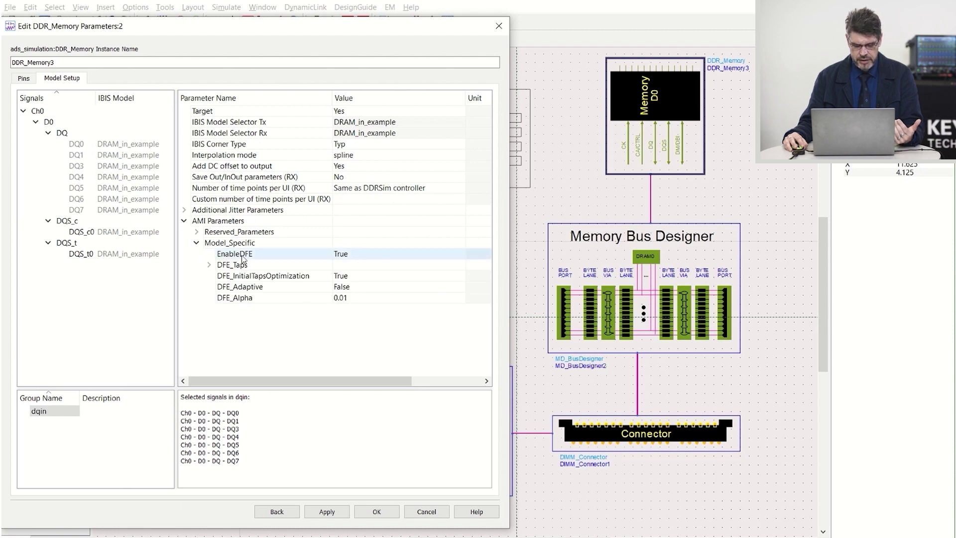
click(209, 265)
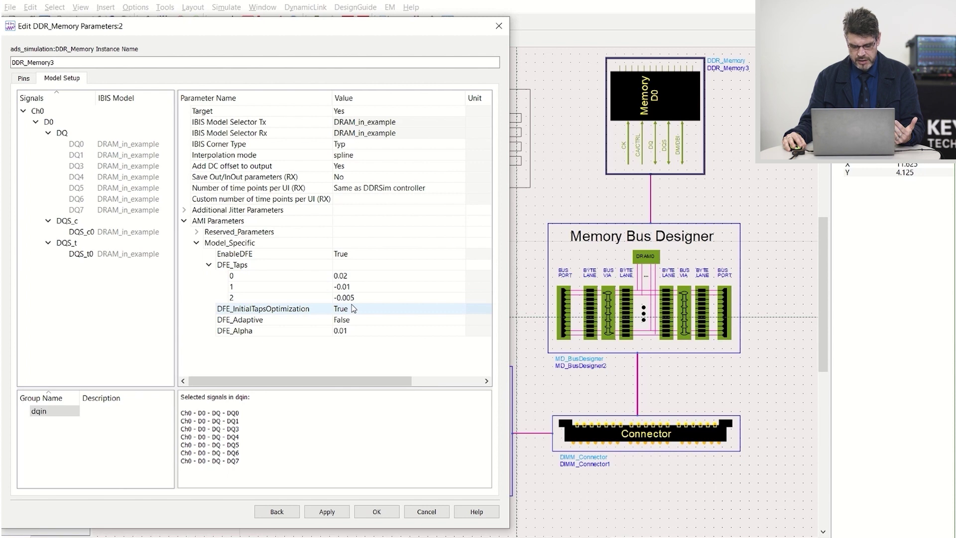
click(377, 512)
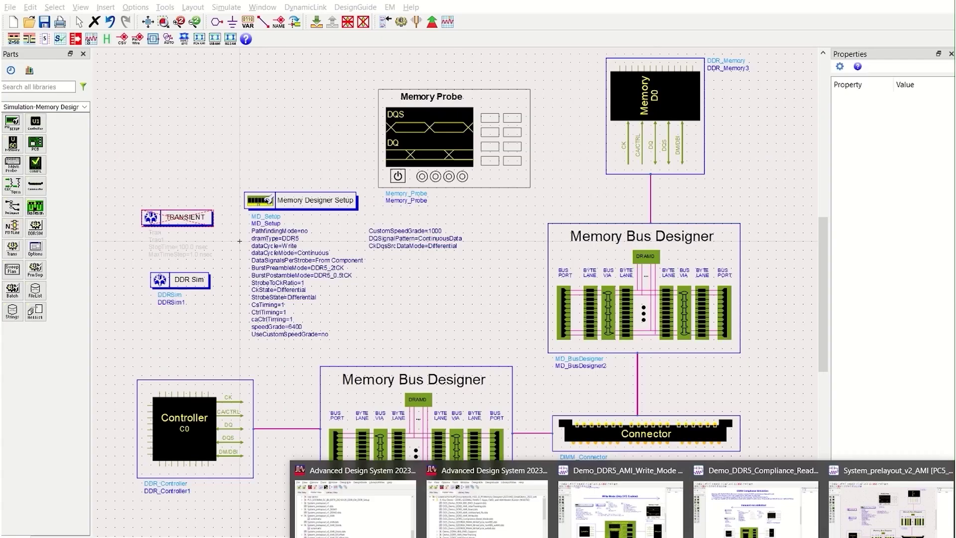
In the Write Mode DFE schematic, check AMI_EnableDFE and the initial DFE tap option, then open DDR_Memory's parameters
click(620, 526)
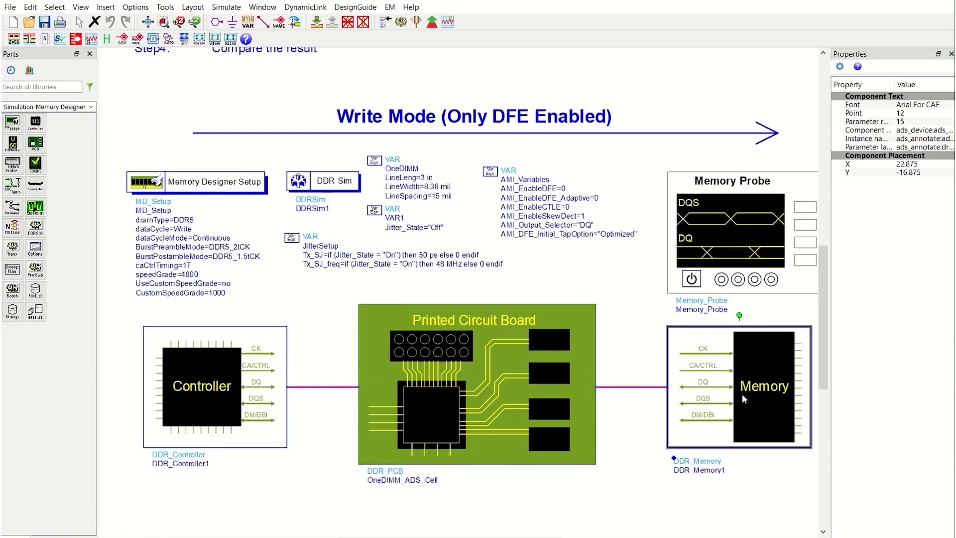
double_click(544, 188)
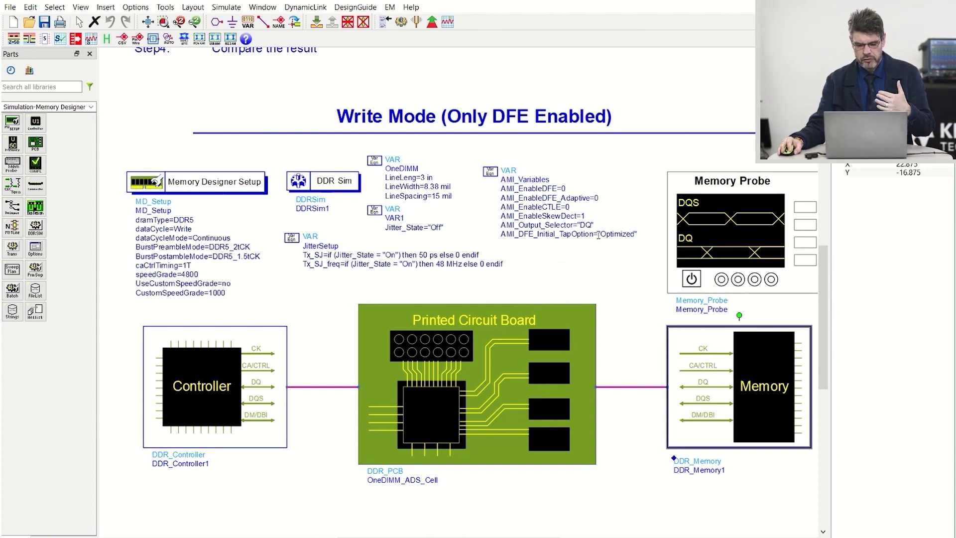
double_click(618, 234)
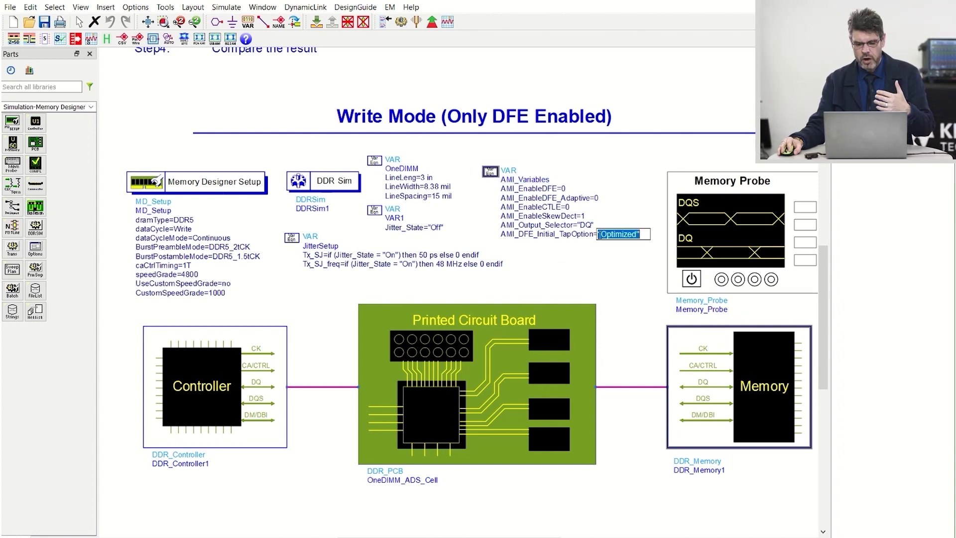
click(742, 359)
double_click(742, 359)
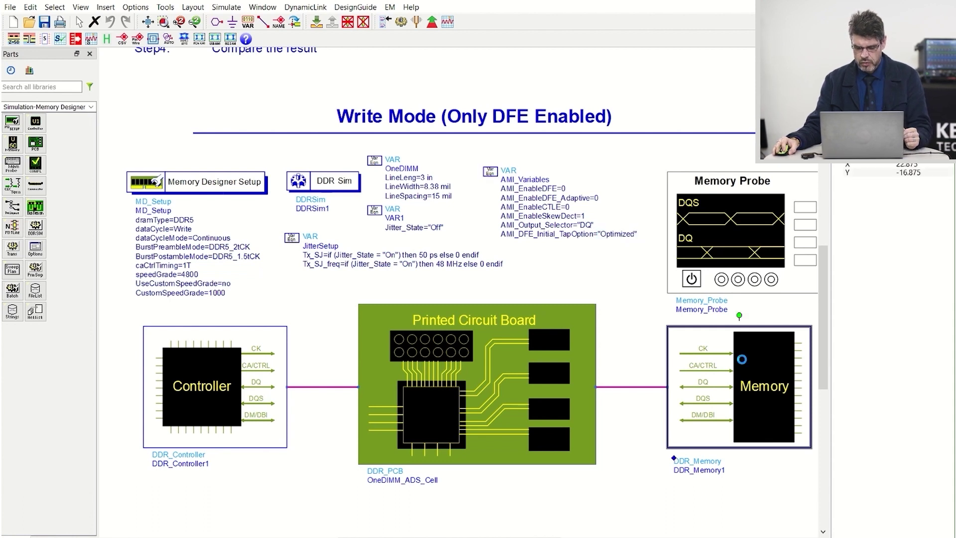
Inspect DRAM_DQ's Model_Specific AMI parameters, including CTLE_RealPoles and DFE settings, then close without applying
drag(233, 108, 170, 108)
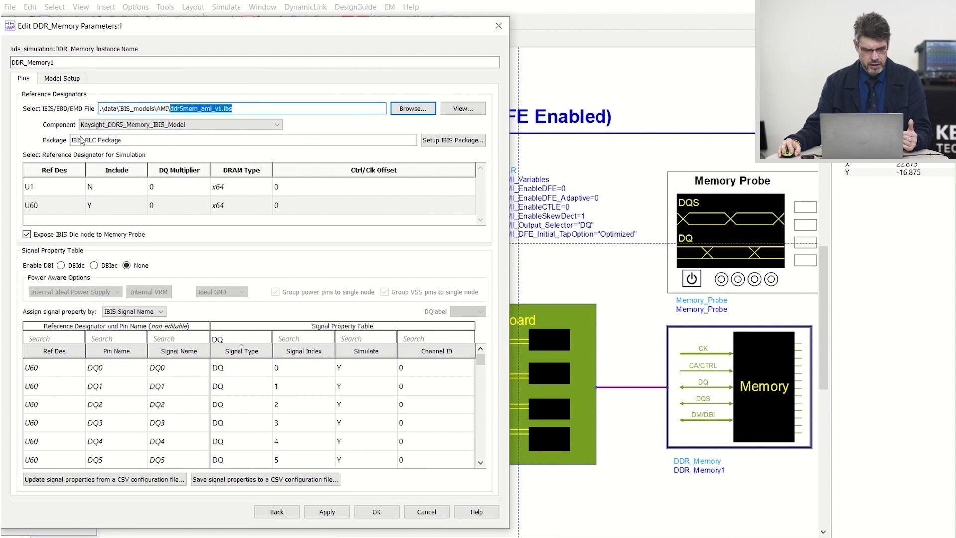
click(69, 80)
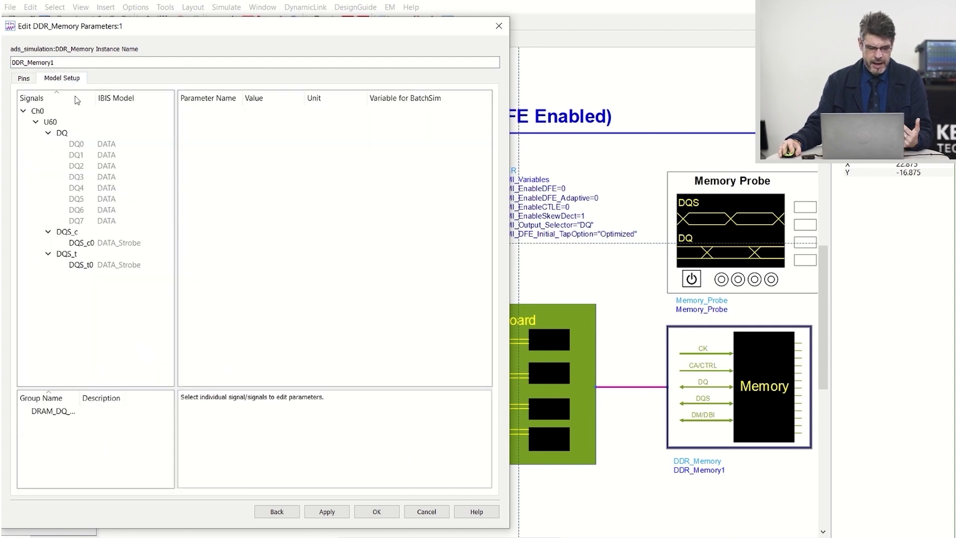
click(49, 411)
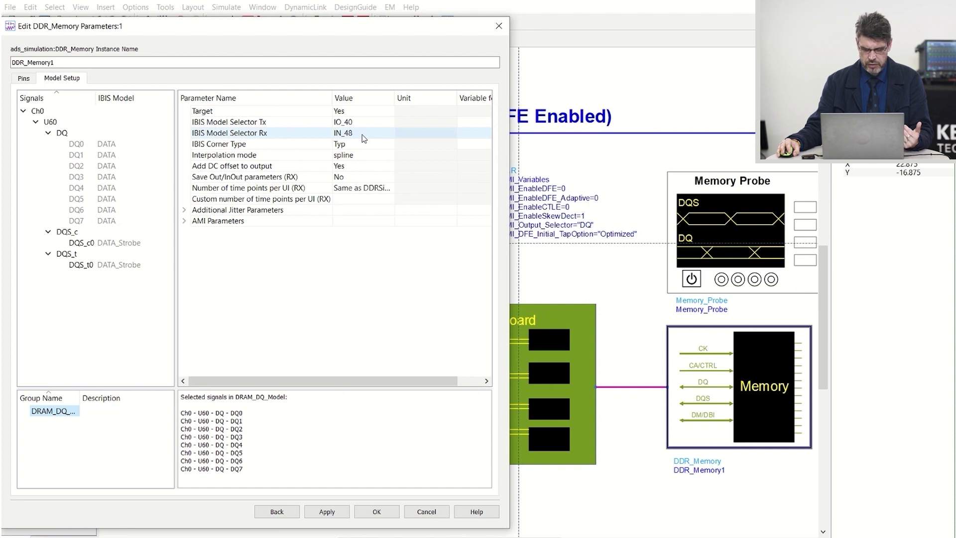
click(184, 221)
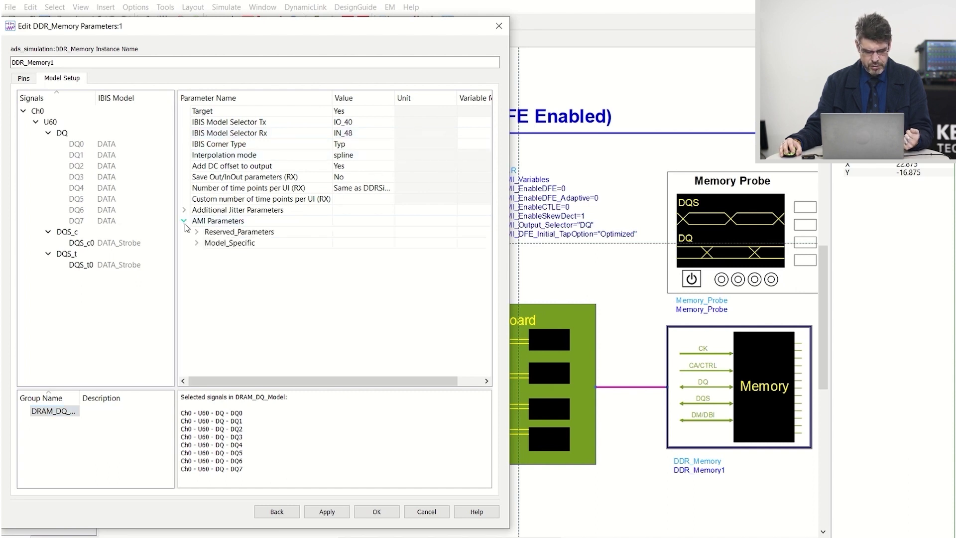
click(197, 243)
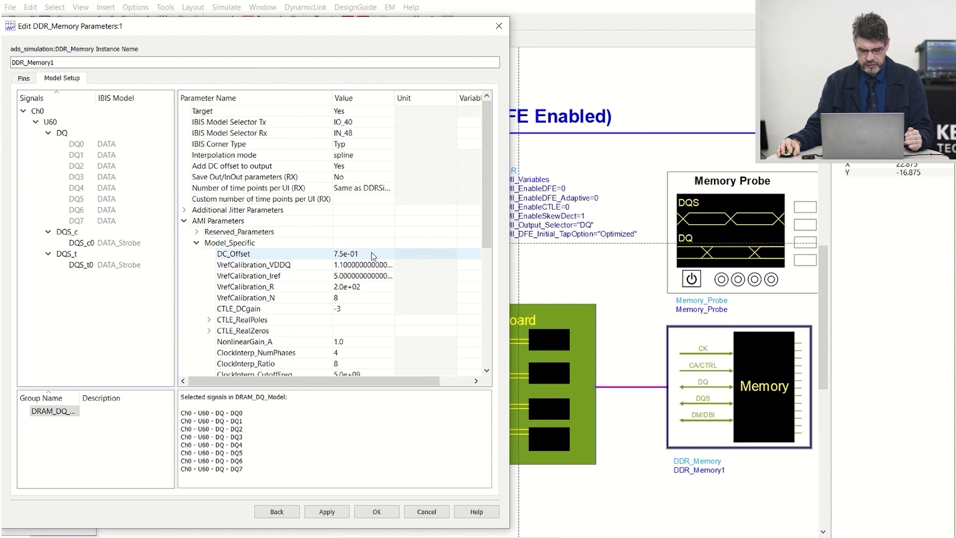
drag(486, 202, 485, 235)
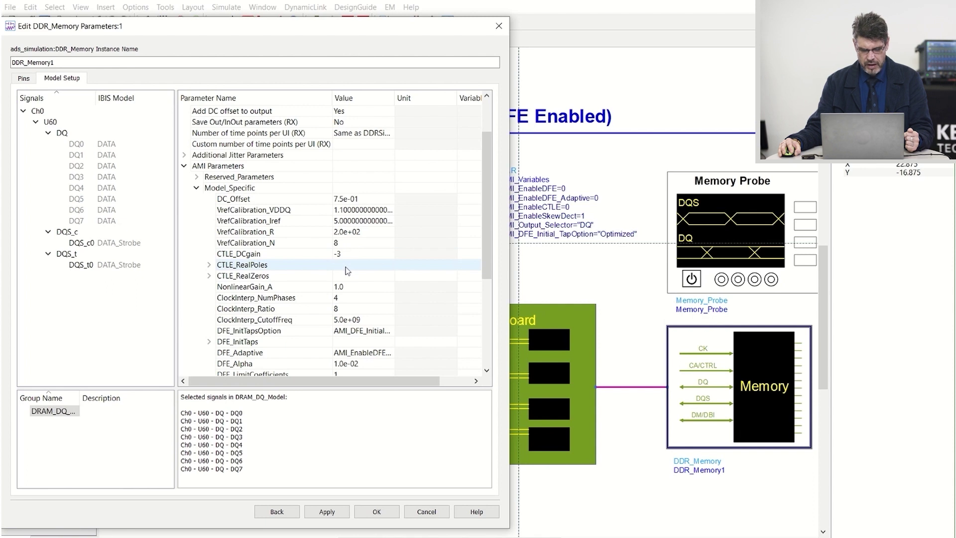
click(209, 265)
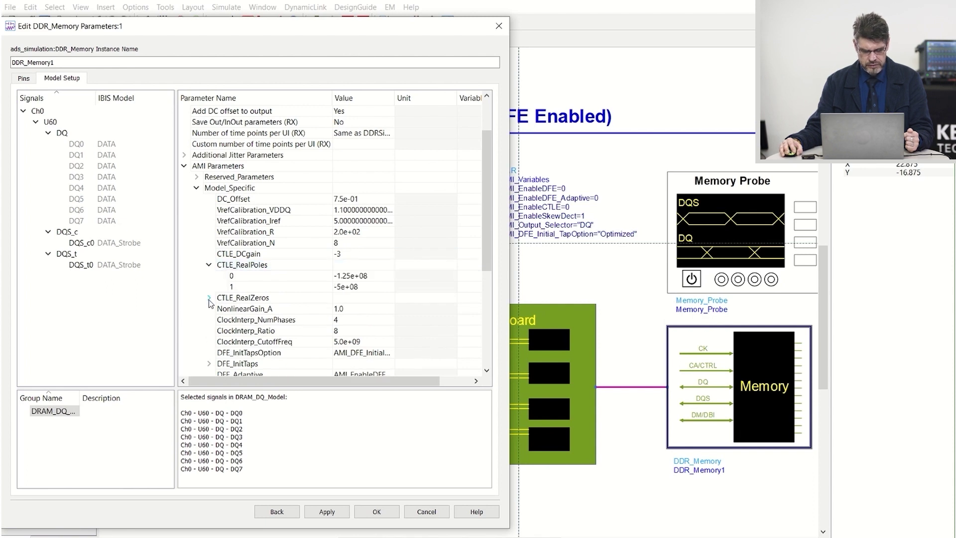
scroll(360, 296, down, 2)
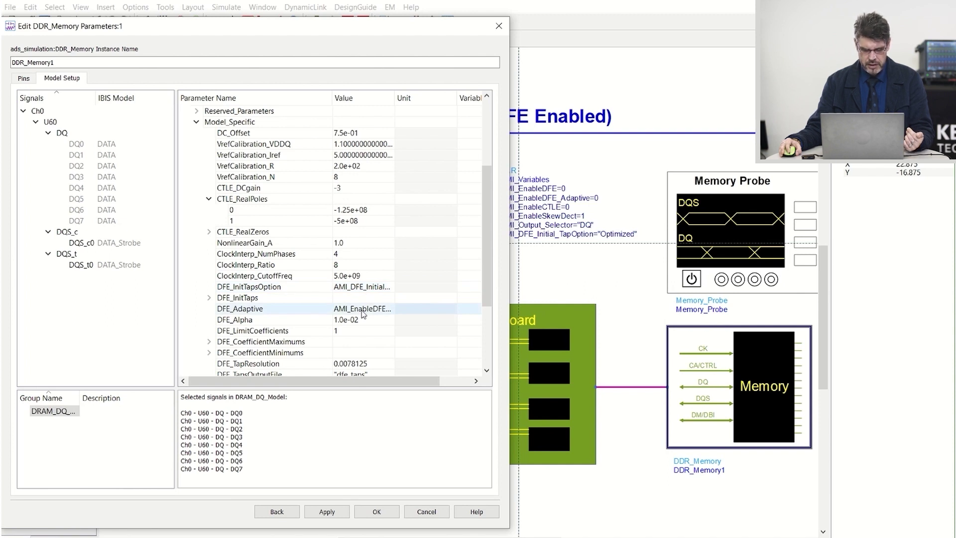
scroll(363, 314, down, 1)
scroll(259, 326, down, 1)
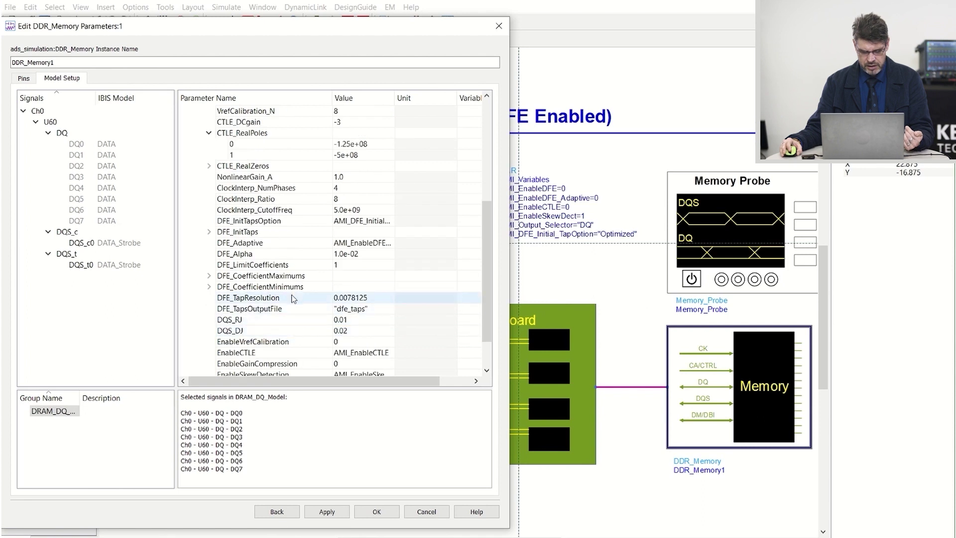
click(427, 512)
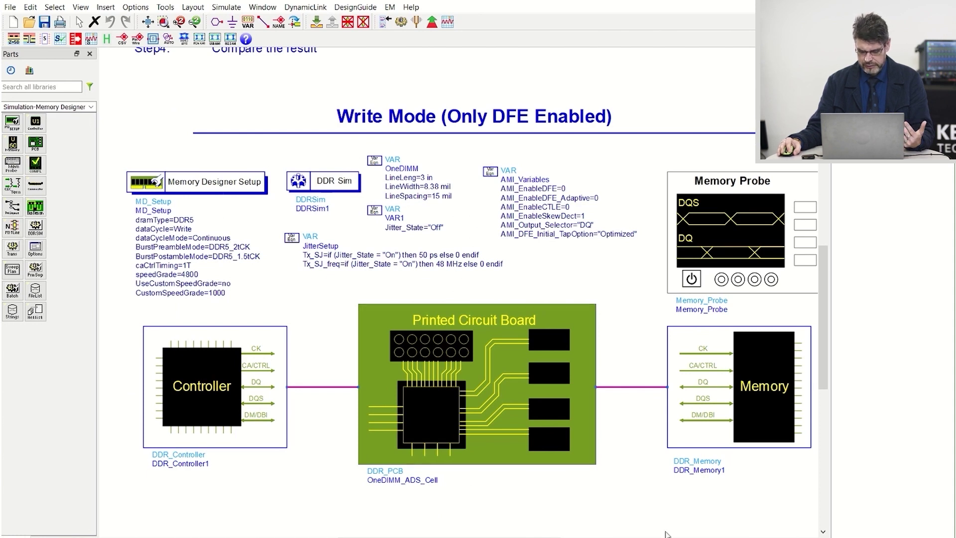
Bring up the DDS_Demo_DDR5_AMI_Write eye diagrams and point out the controller-output eye
mouse_move(622, 536)
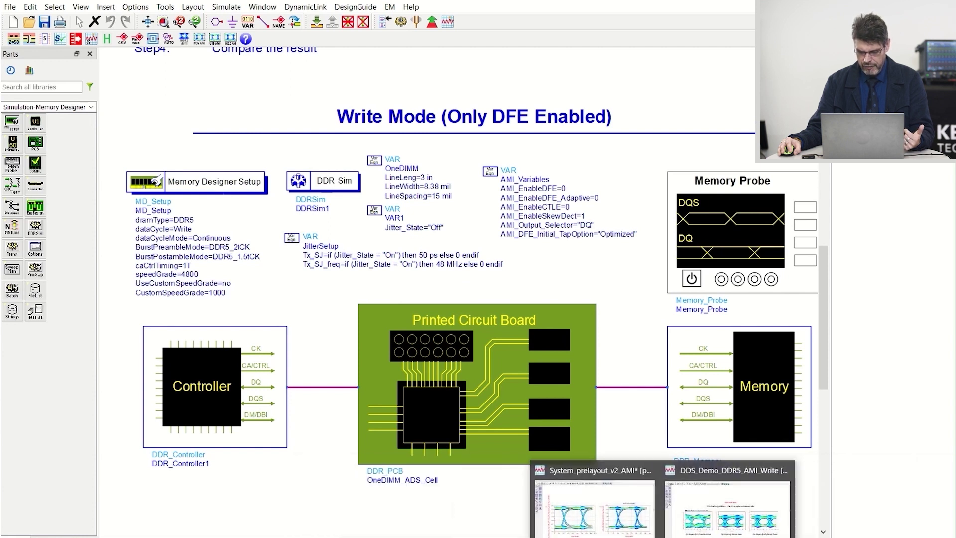
click(688, 529)
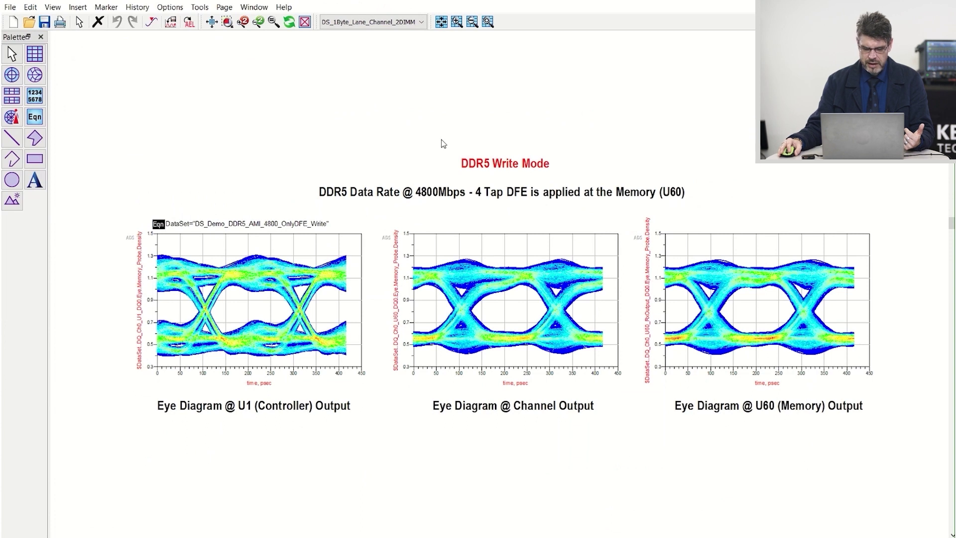
click(241, 310)
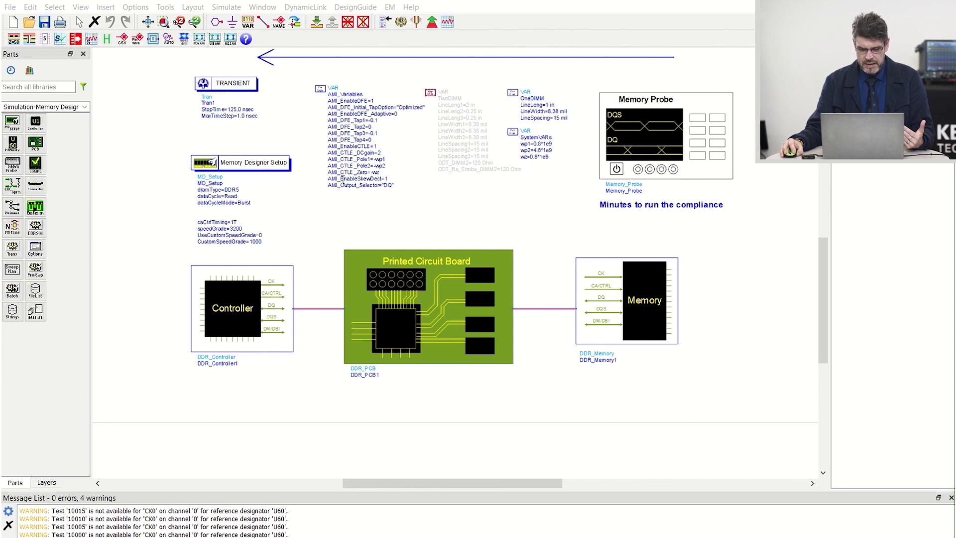
Review the TRANSIENT, DDR_Memory and DDR_Controller components, then place a Compliance Probe right of the memory
click(252, 89)
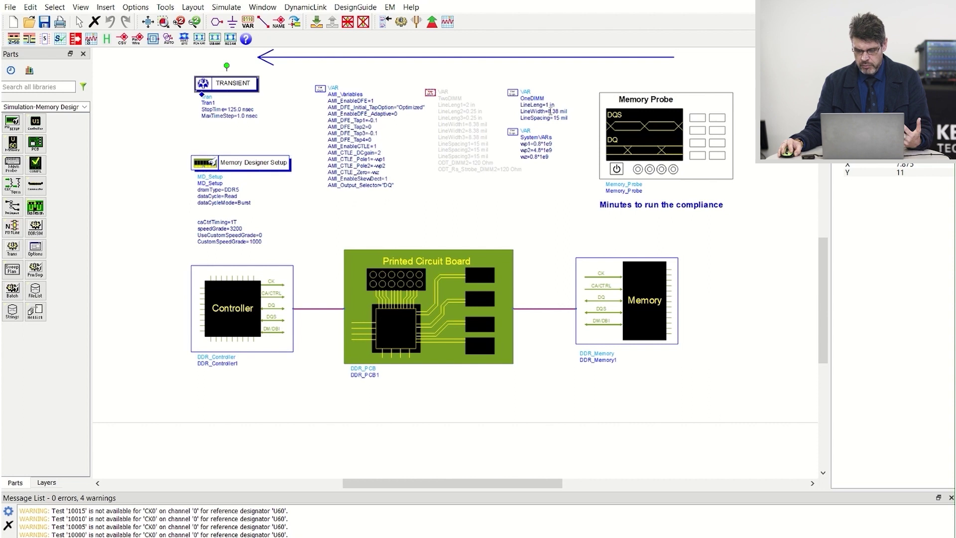
click(620, 292)
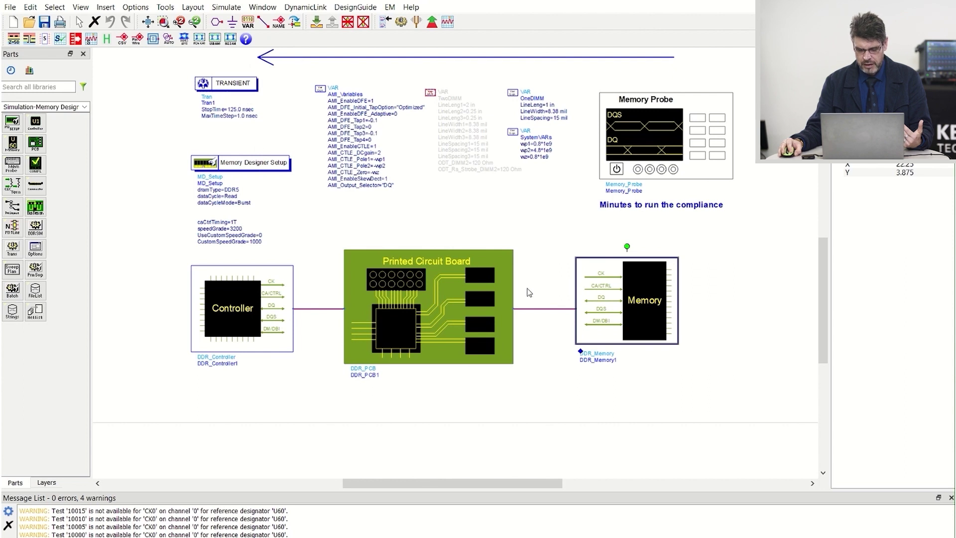
click(245, 299)
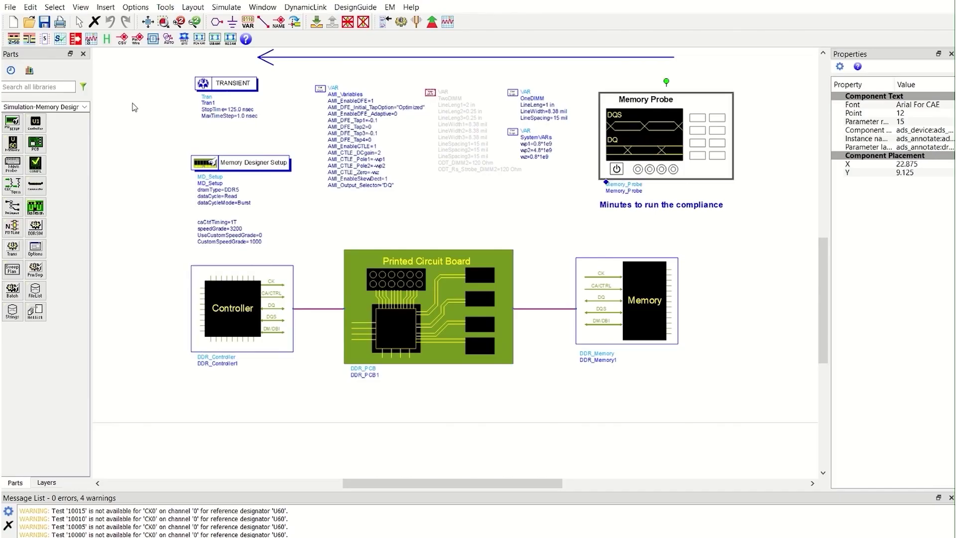
click(36, 158)
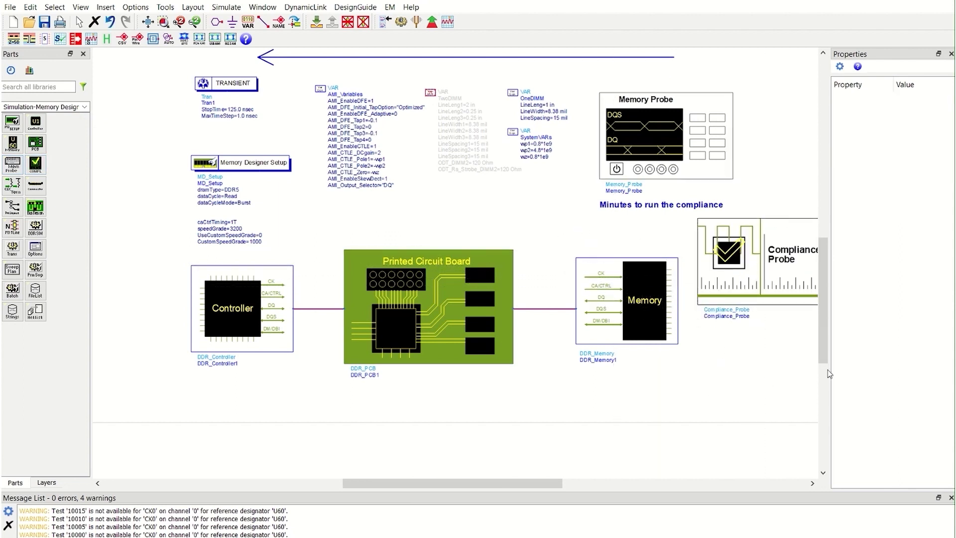
drag(830, 375, 899, 380)
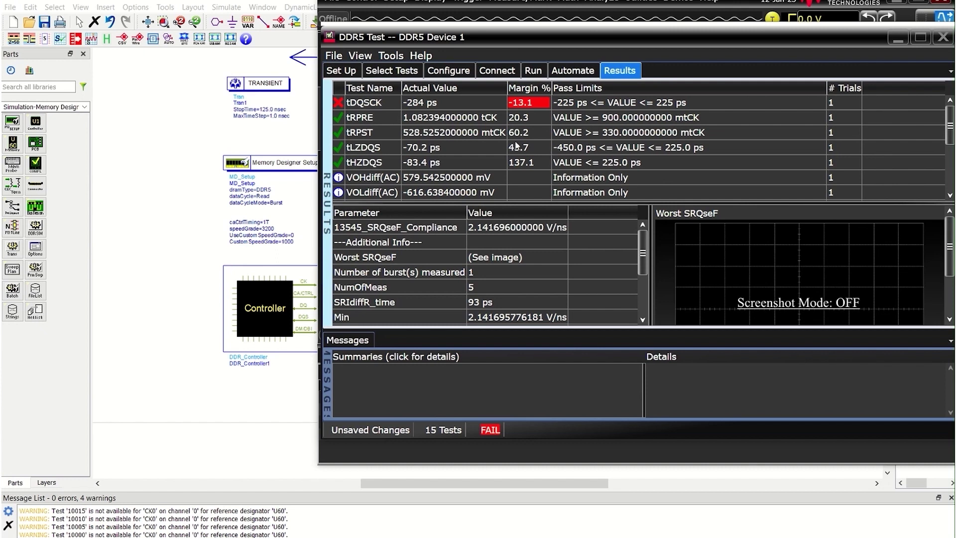
Scan the list of 15 DDR5 test results, then bring up DDR5 report.pdf
scroll(455, 113, down, 3)
scroll(453, 115, up, 3)
click(691, 532)
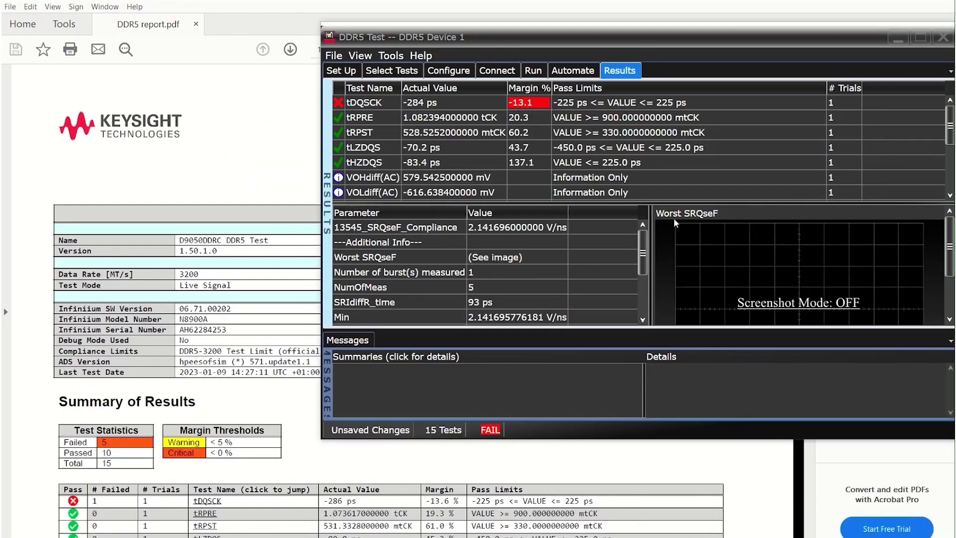
Hide the DDR5 Test window and scroll DDR5 report.pdf down to the Summary of Results
click(897, 38)
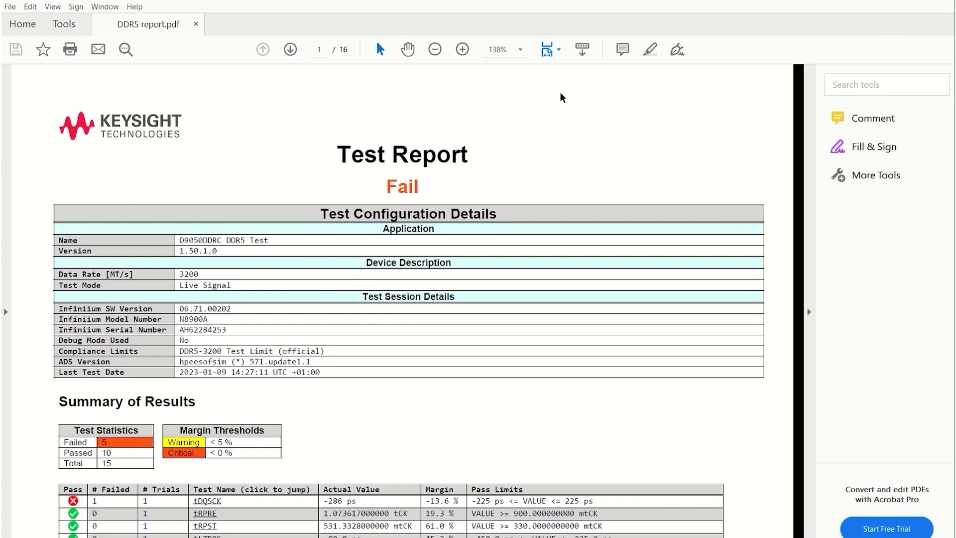
scroll(356, 269, down, 2)
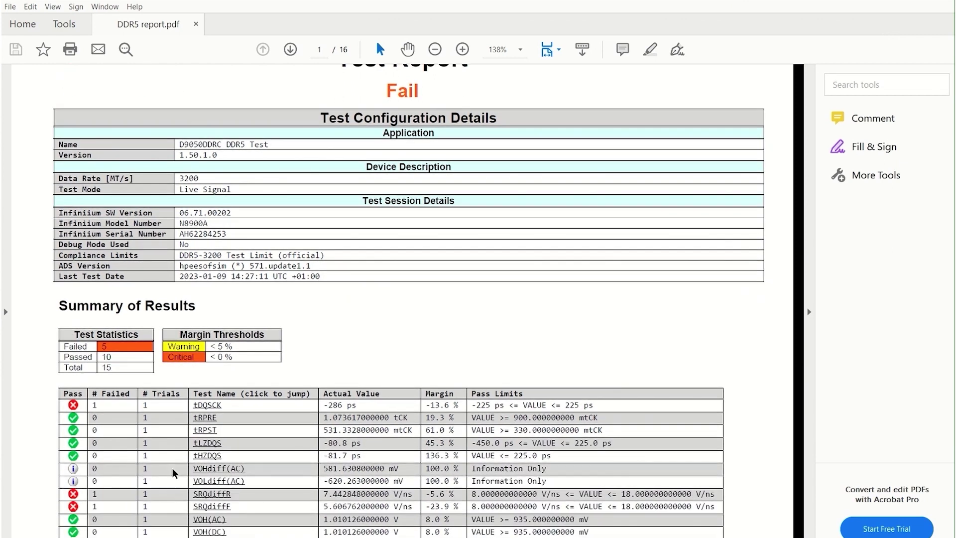